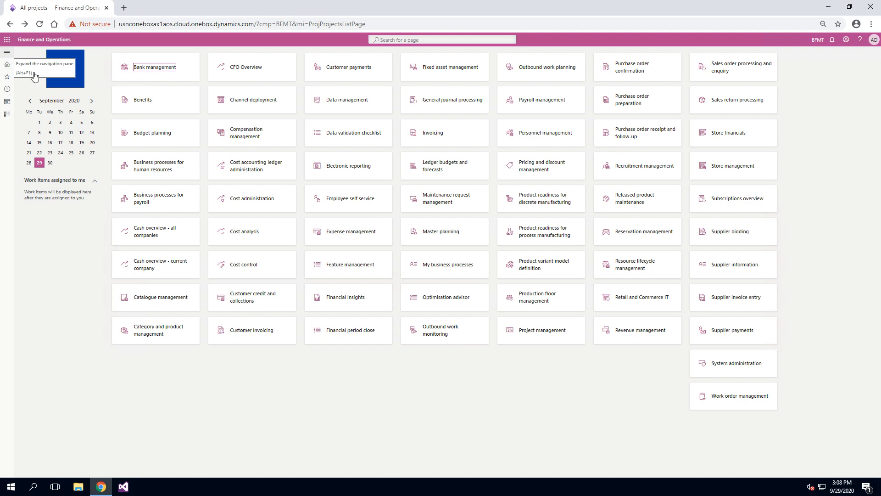
Open the work breakdown structure of the PH Entitlments Lesson project and put it into edit mode
left_click(7, 53)
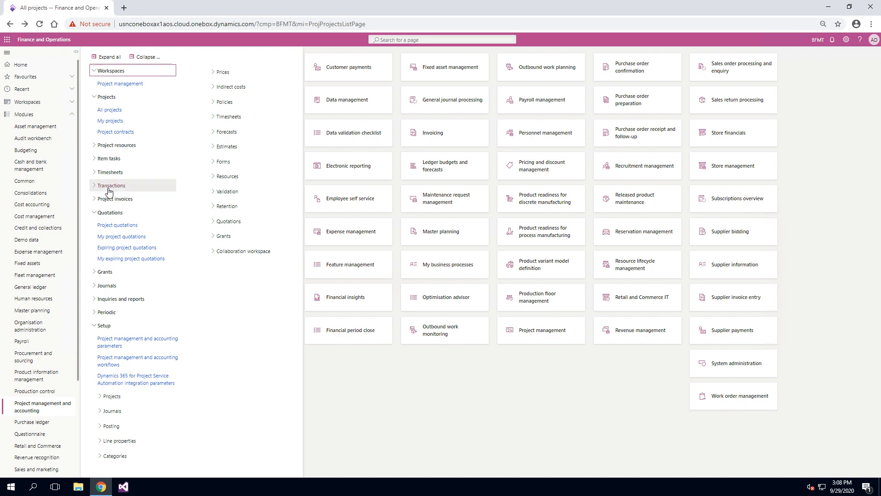
left_click(112, 110)
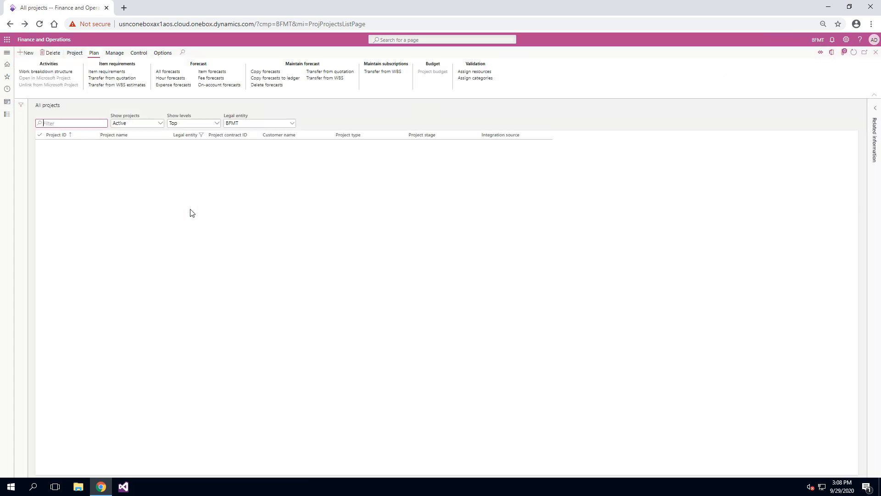
left_click(152, 392)
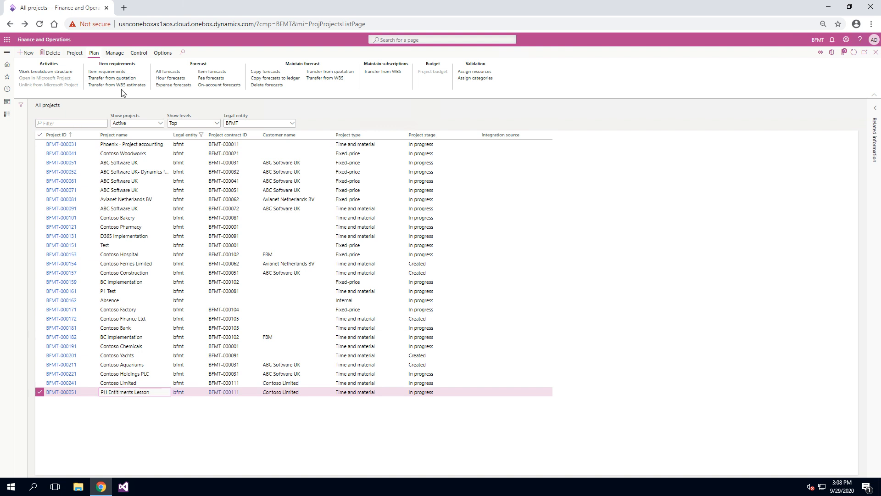
left_click(64, 73)
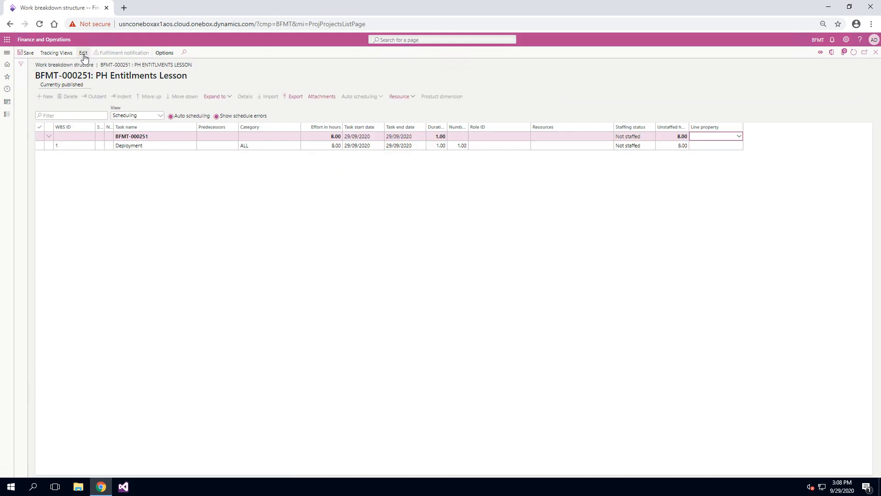
left_click(86, 54)
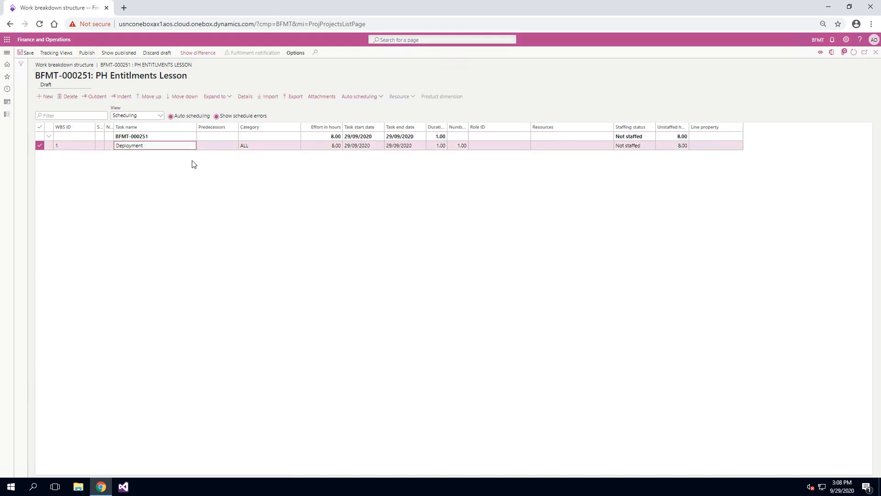
Add an estimated cost and revenue line to the Deployment task with transaction type Item and project category Licenses
left_click(246, 96)
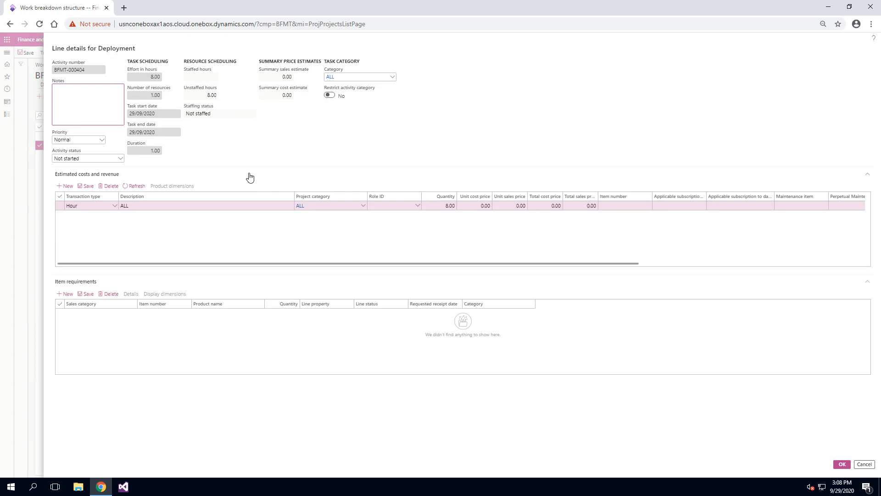
left_click(65, 186)
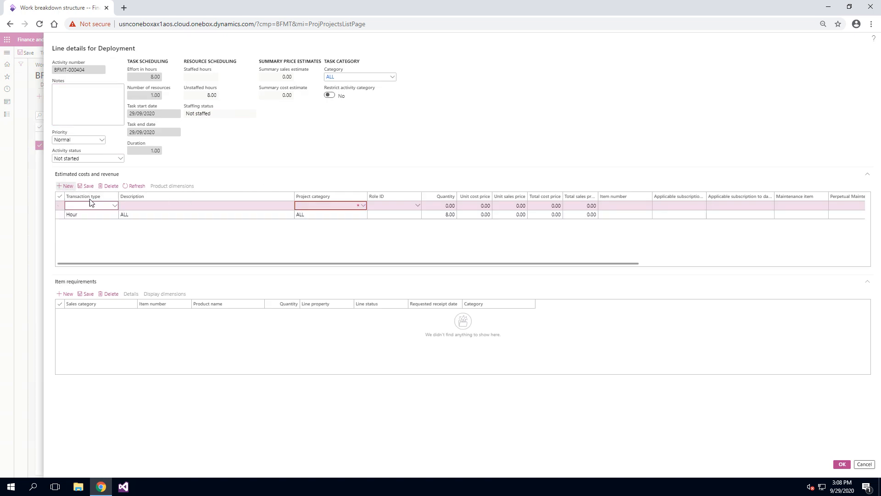
left_click(115, 206)
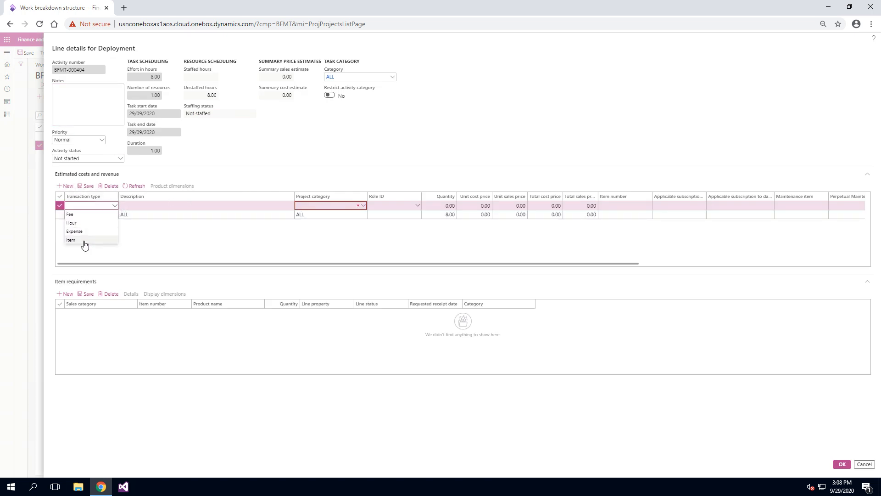
left_click(84, 242)
left_click(363, 206)
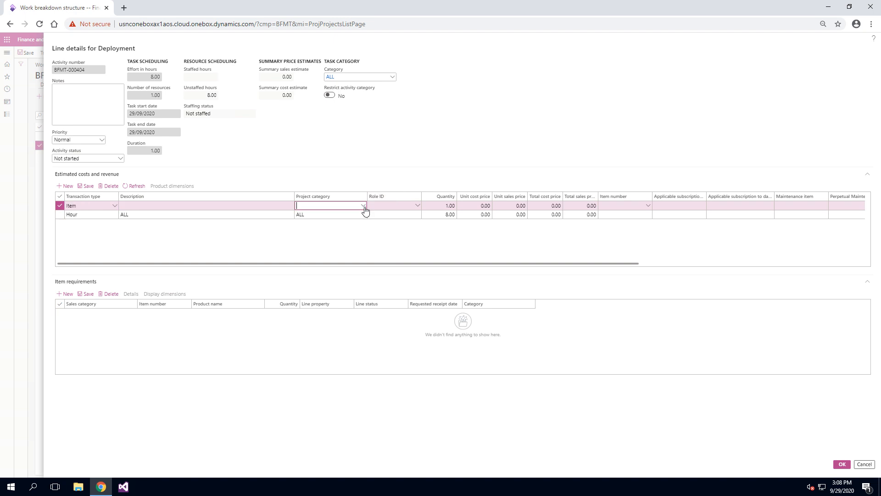
left_click(335, 226)
Assign item BF-Support-Plan 1 to the new Licenses line and publish the work breakdown structure
left_click(648, 206)
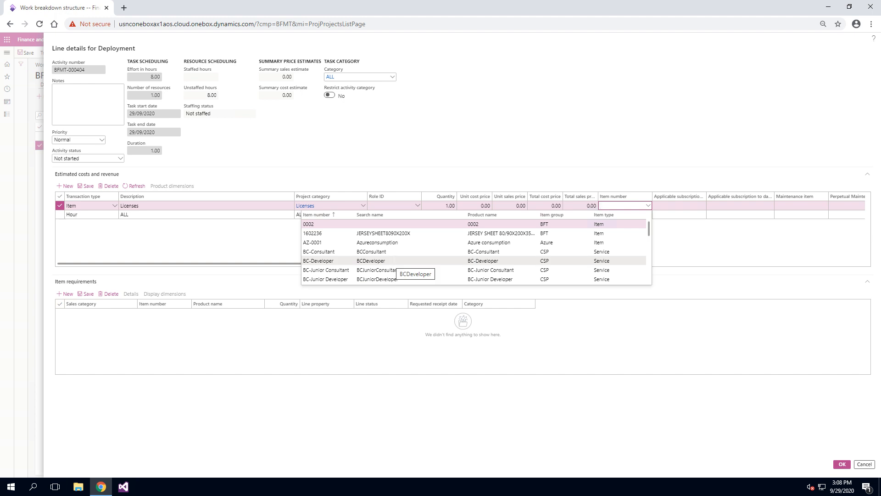
type("bf")
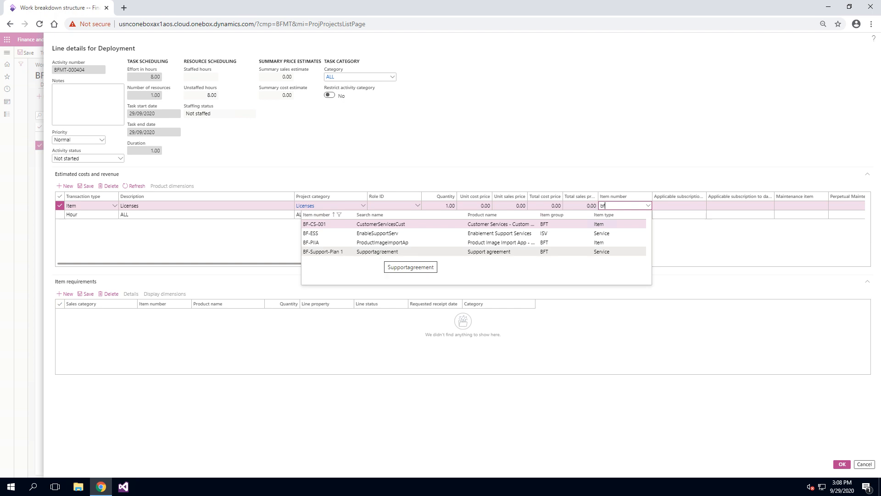
left_click(403, 251)
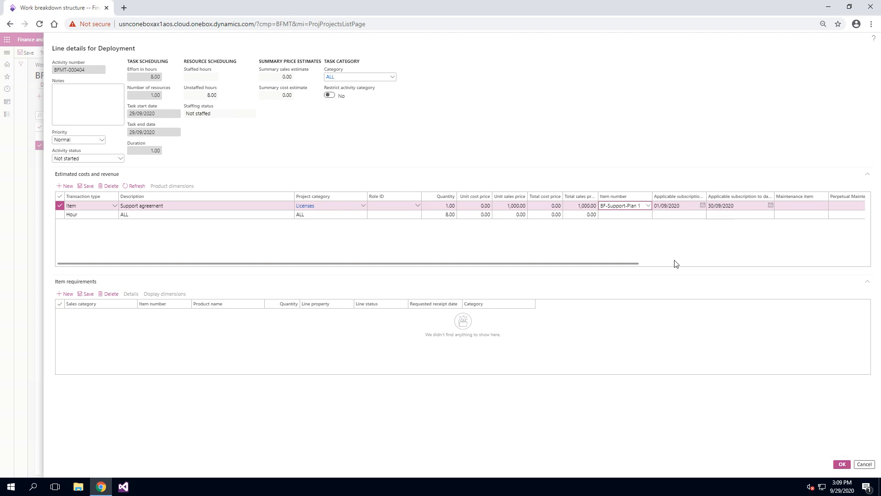
left_click(843, 465)
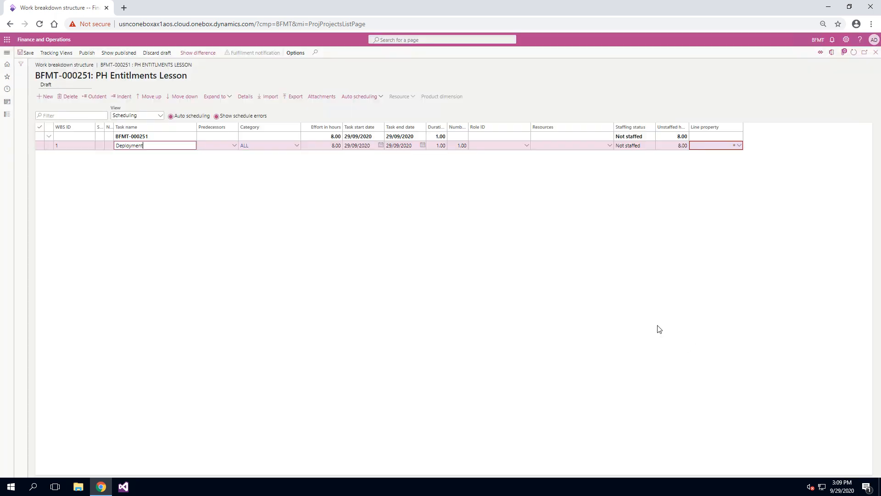
left_click(87, 52)
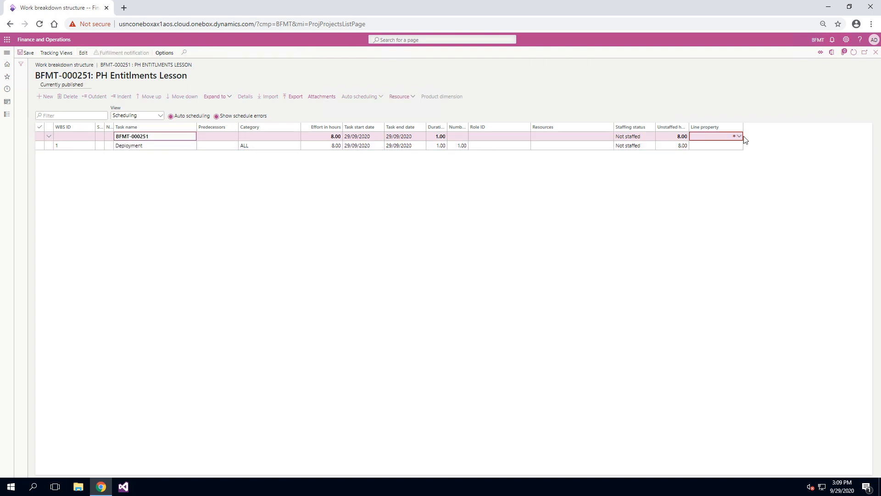
left_click(877, 54)
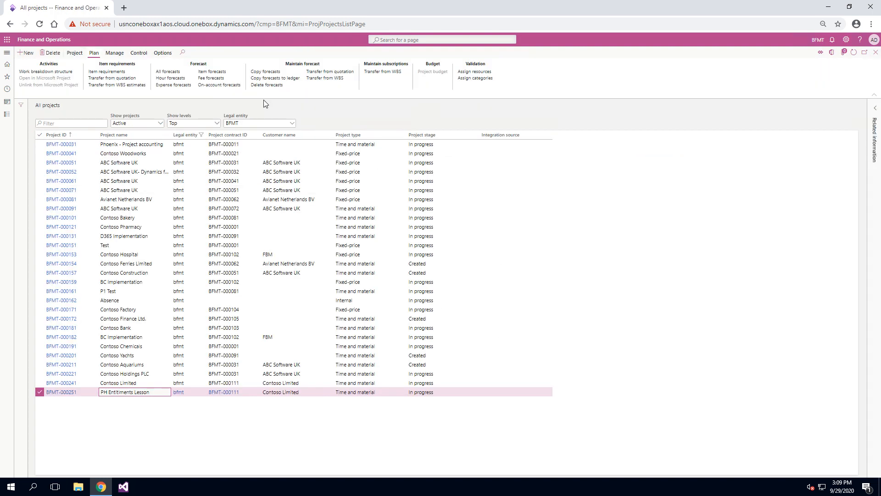
Transfer the project's BF-Support-Plan 1 item from the work breakdown structure to a subscription plan
left_click(388, 71)
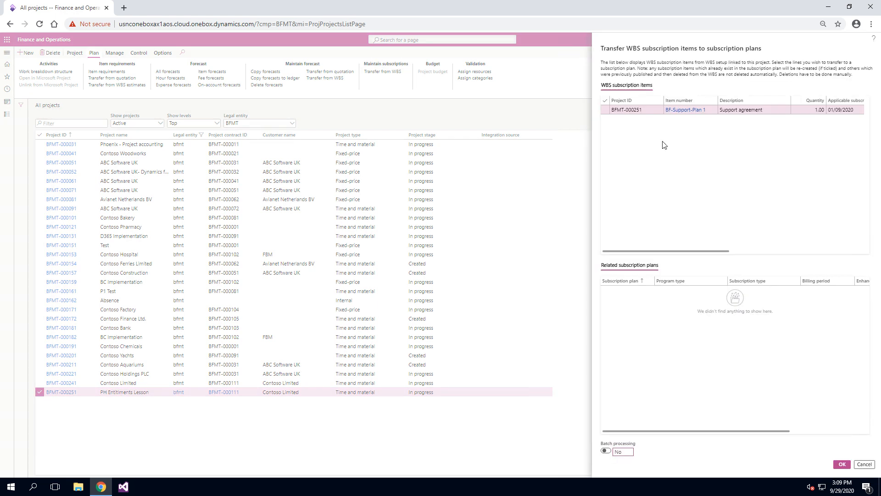
left_click(605, 110)
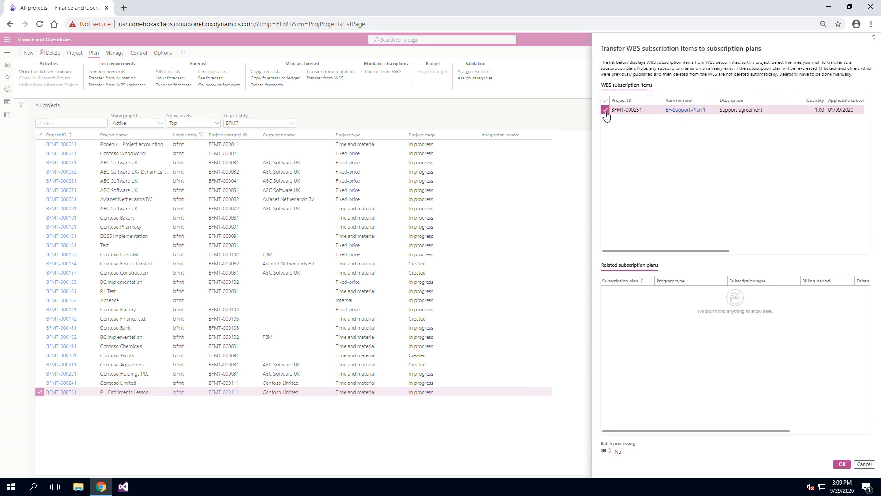
left_click(842, 465)
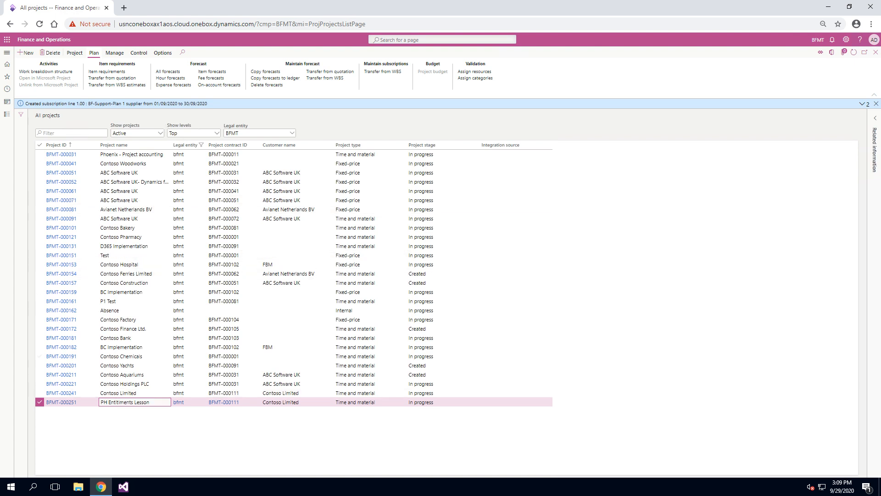
Open subscription management for customer Contoso Limited and review the details of the last project support subscription plan
left_click(69, 402)
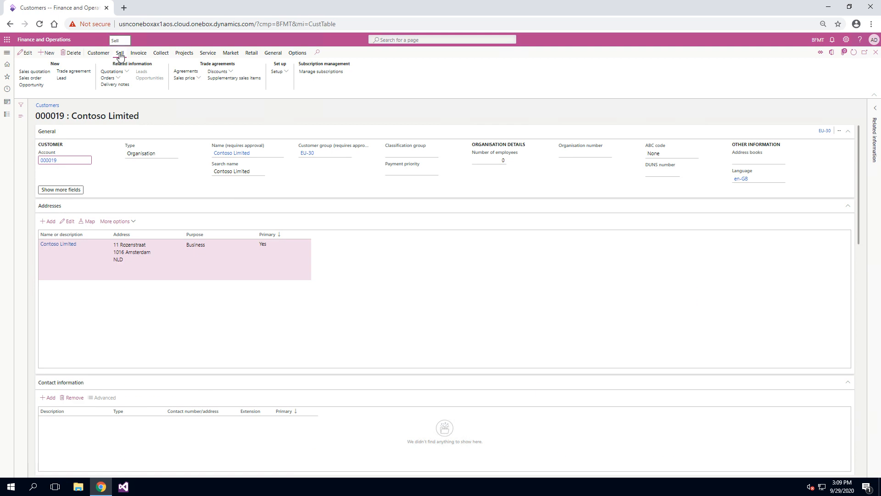
left_click(331, 72)
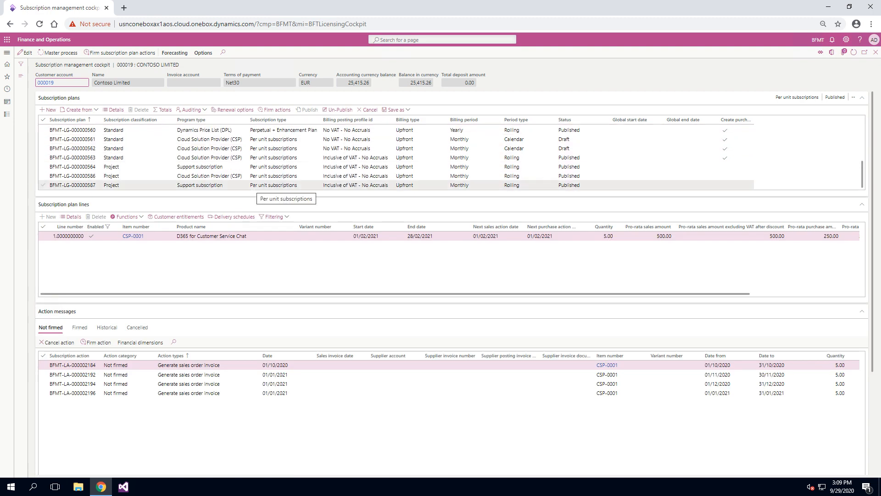
left_click(261, 185)
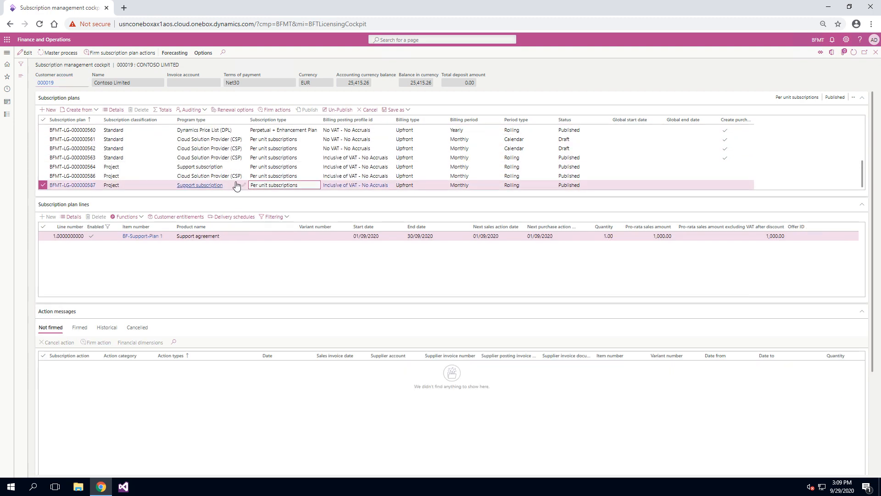
left_click(113, 111)
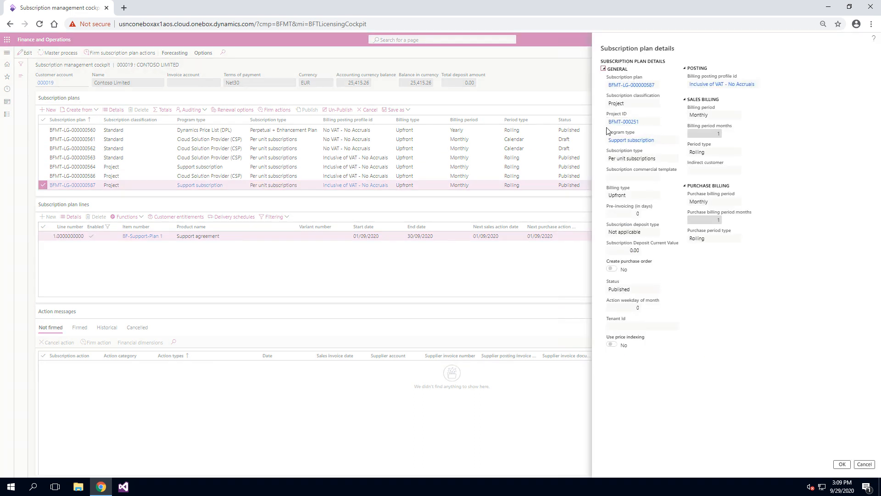
left_click(864, 464)
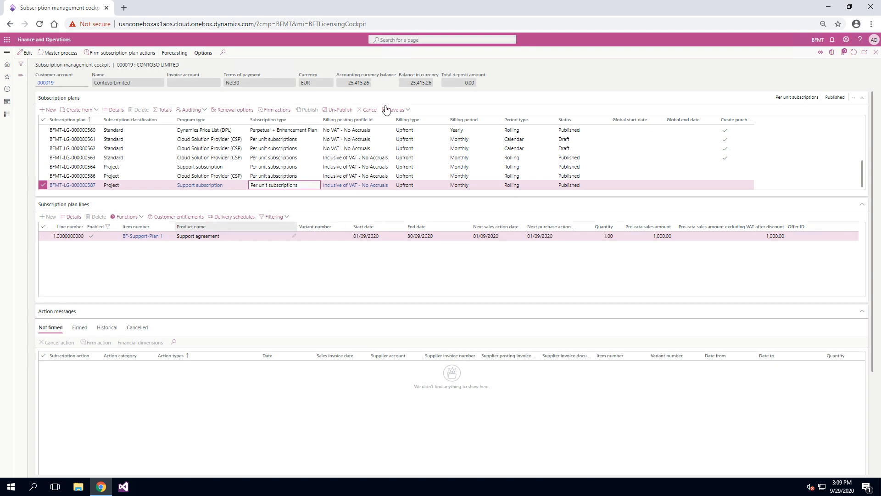
Un-publish the support subscription plan and add a Project hours customer entitlement described as "Sample entitlement" to its line
left_click(342, 109)
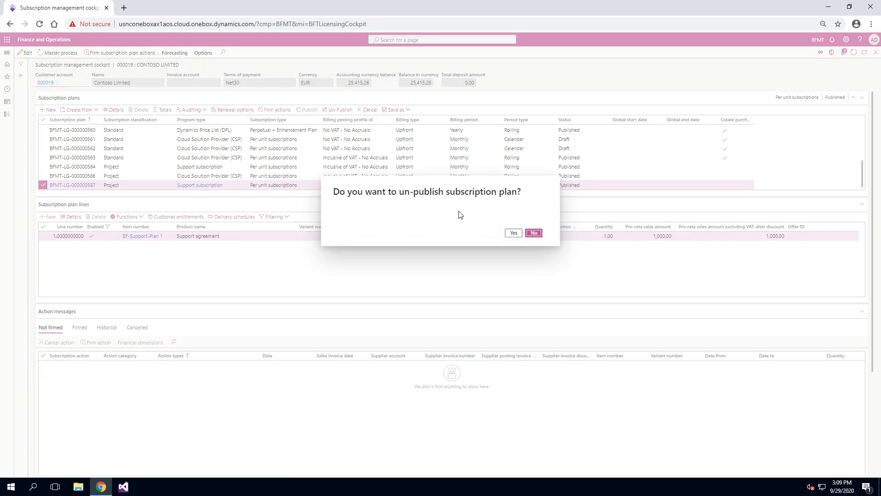
left_click(513, 233)
left_click(173, 216)
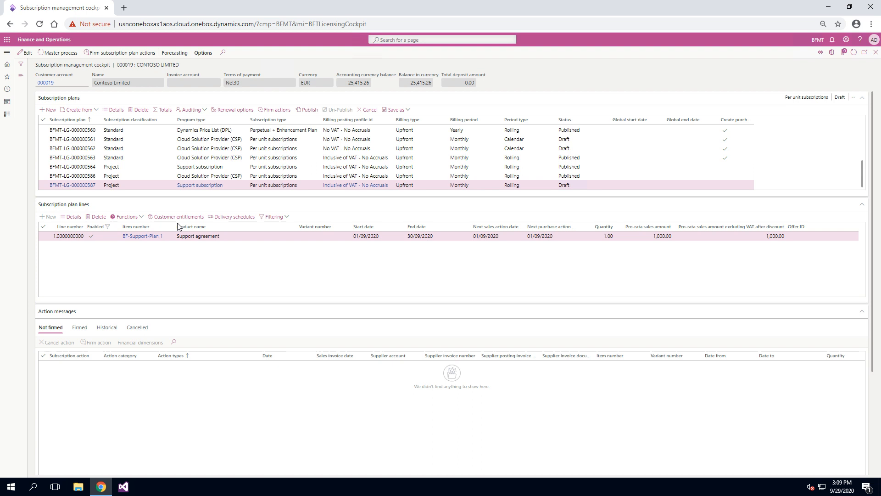
left_click(50, 54)
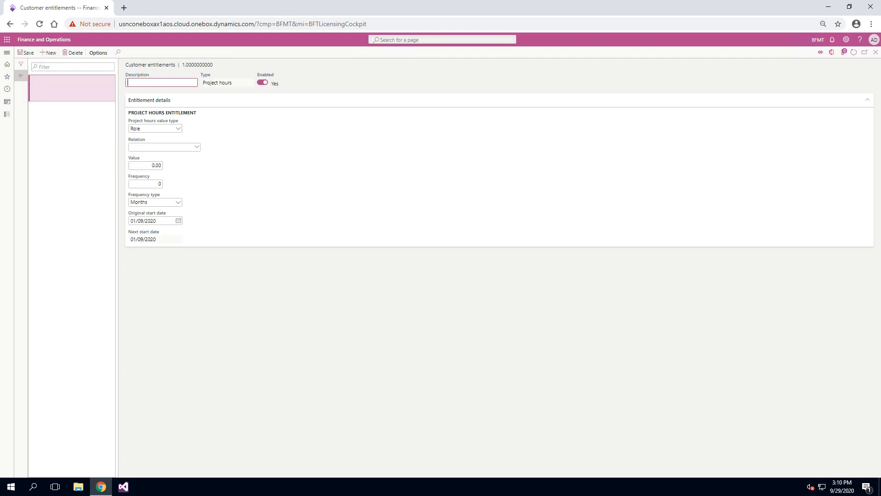
type("Sample entitlement")
Try Role and Activity as the entitlement's project hours value type and browse the relation choices for each
left_click(178, 130)
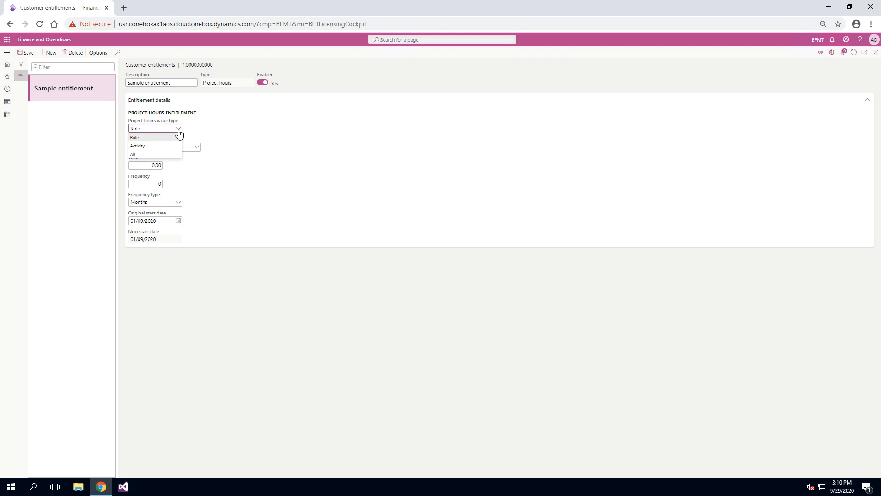
left_click(173, 139)
left_click(197, 147)
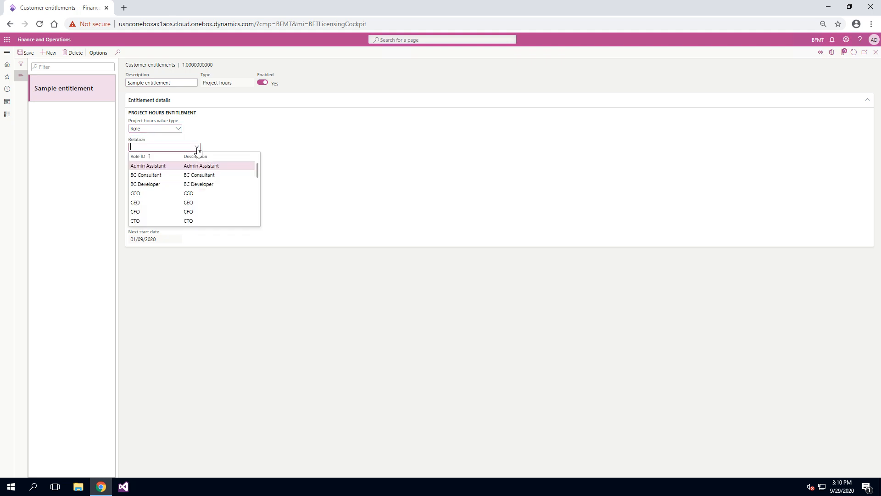
left_click(178, 130)
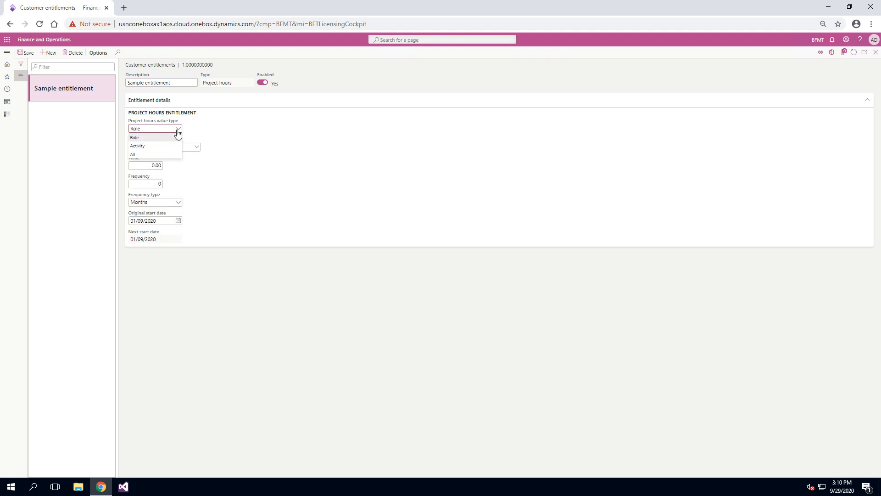
left_click(164, 145)
left_click(196, 147)
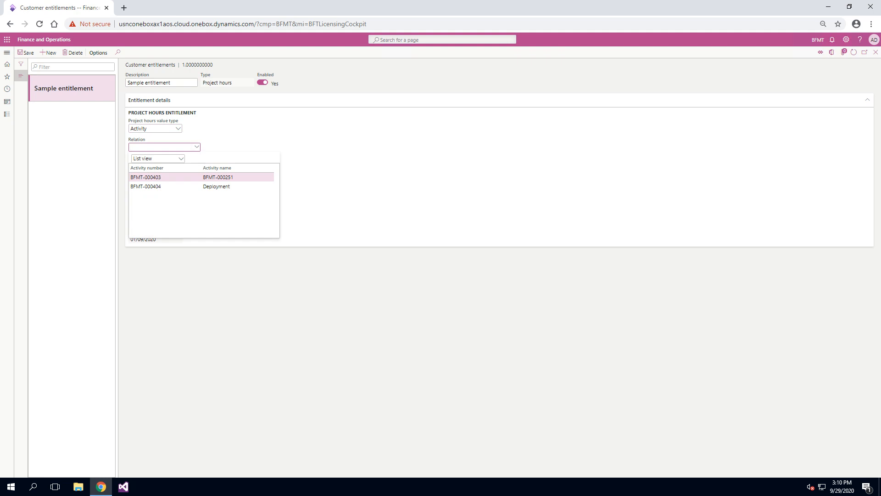
left_click(186, 150)
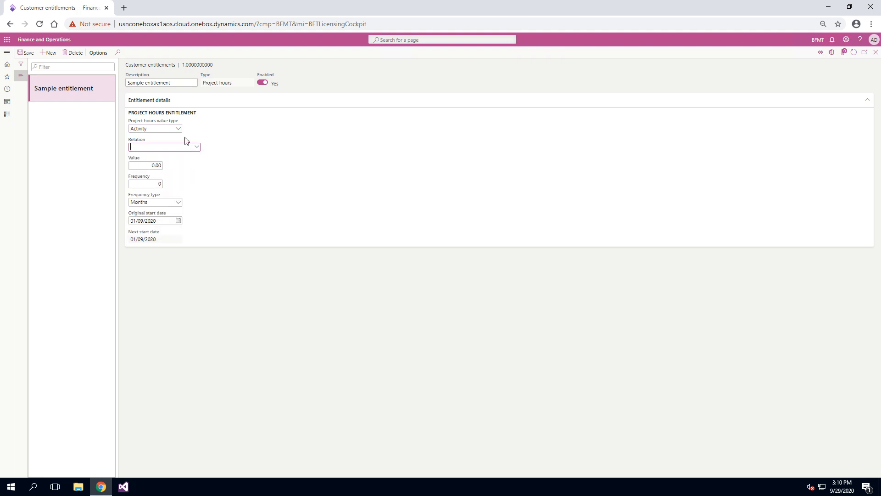
Set the entitlement's project hours value type to All, value to 100 and frequency to 1 month, and save it
left_click(178, 129)
left_click(166, 154)
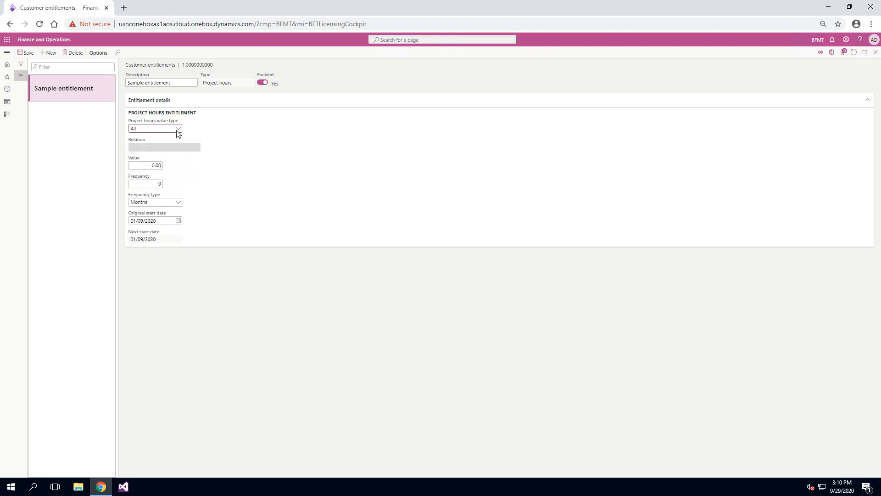
left_click(155, 164)
left_click(153, 165)
type("1")
key("Tab")
left_click(26, 54)
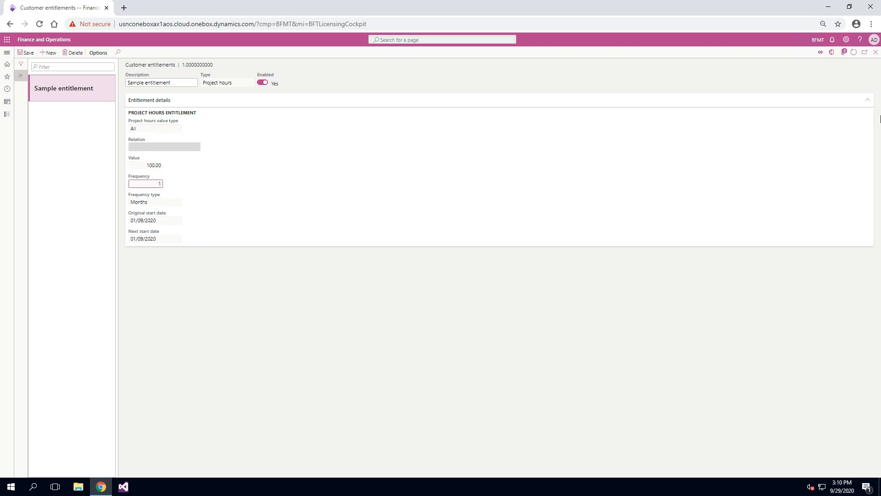
Leave the customer entitlements and publish the draft support subscription plan
left_click(875, 52)
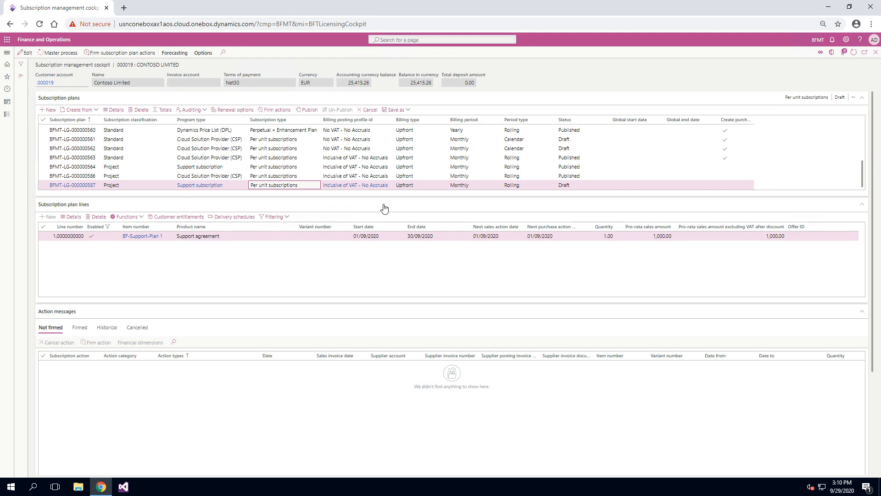
left_click(308, 110)
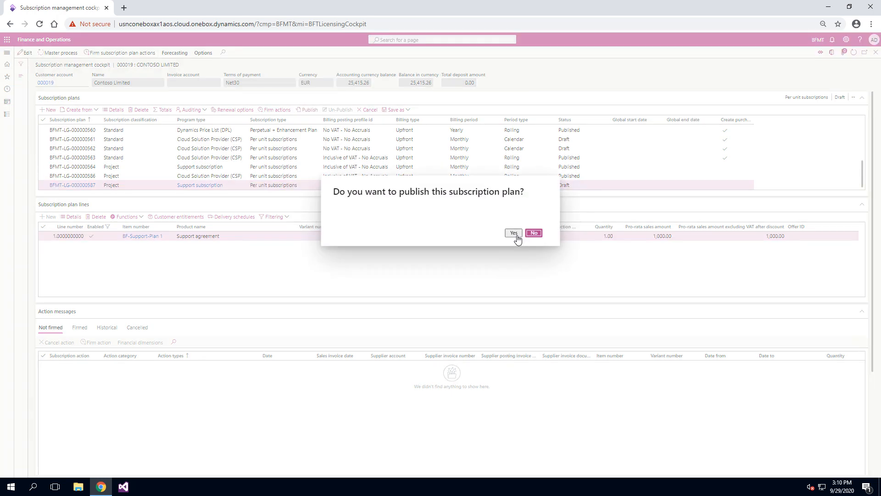
left_click(514, 233)
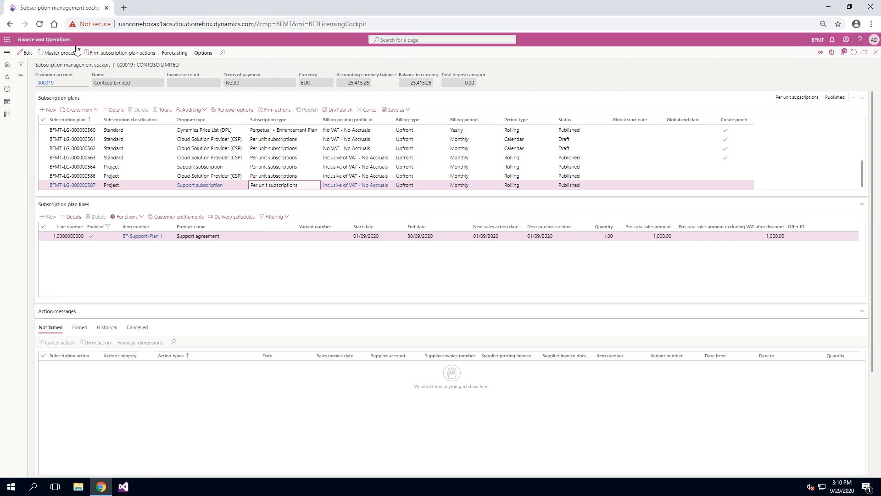
Run the master process for the published plan and check its not firmed and firmed action messages
left_click(59, 53)
left_click(842, 464)
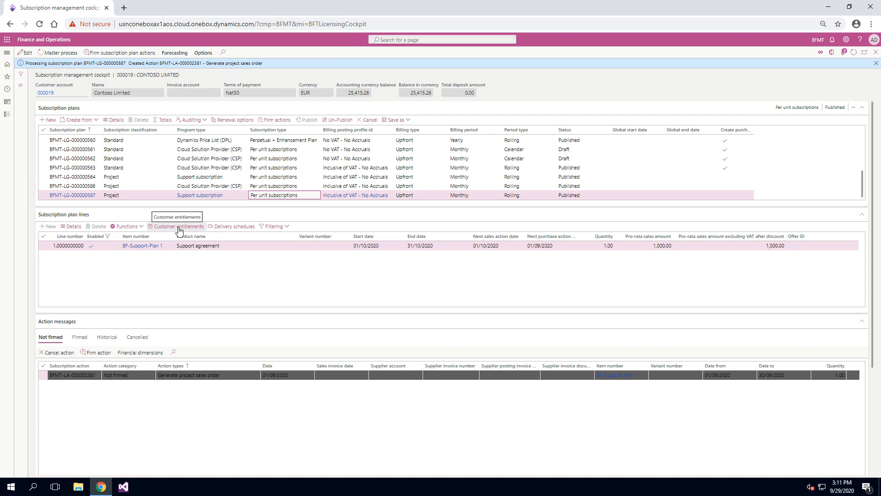
left_click(174, 370)
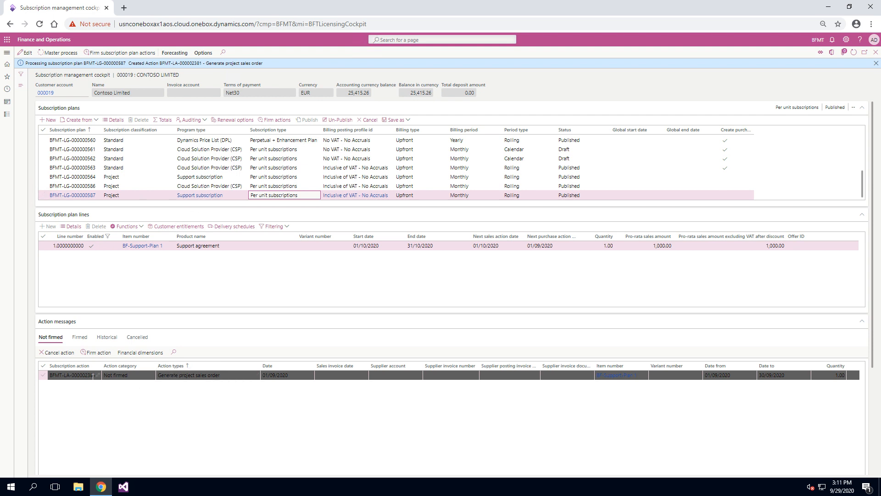
left_click(80, 337)
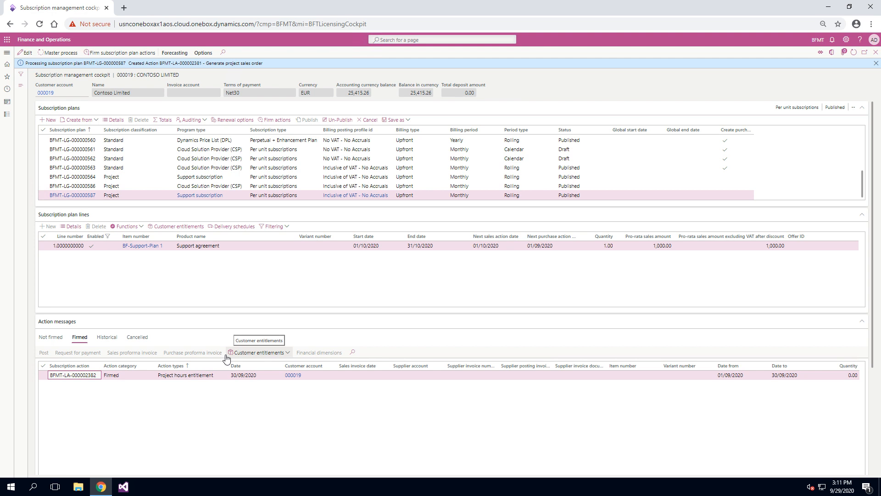
Firm the plan's not firmed Generate project sales order action
left_click(51, 337)
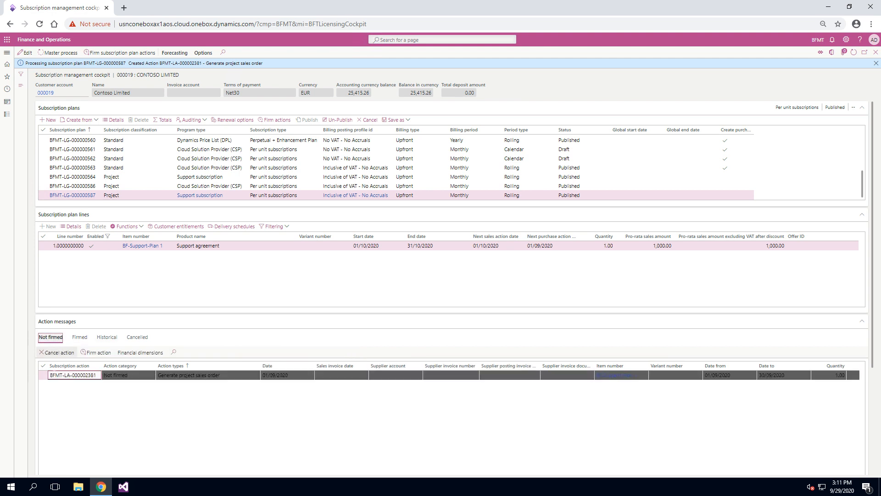
left_click(43, 375)
left_click(95, 352)
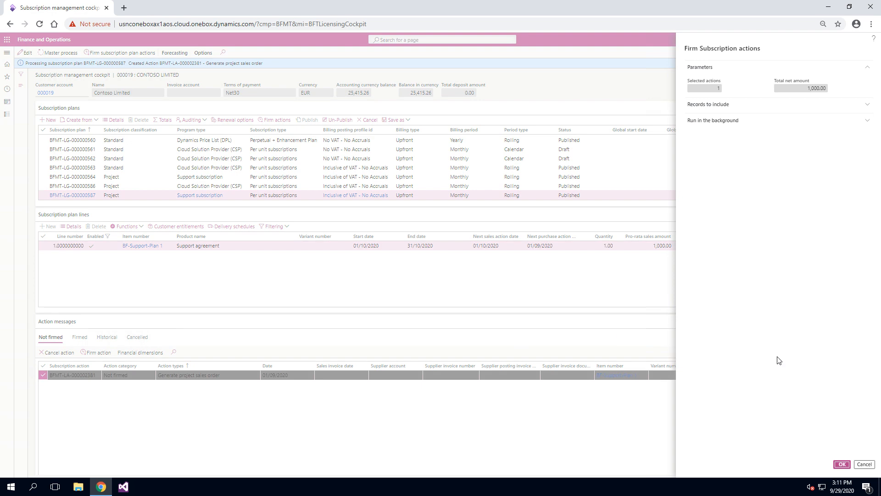
left_click(842, 464)
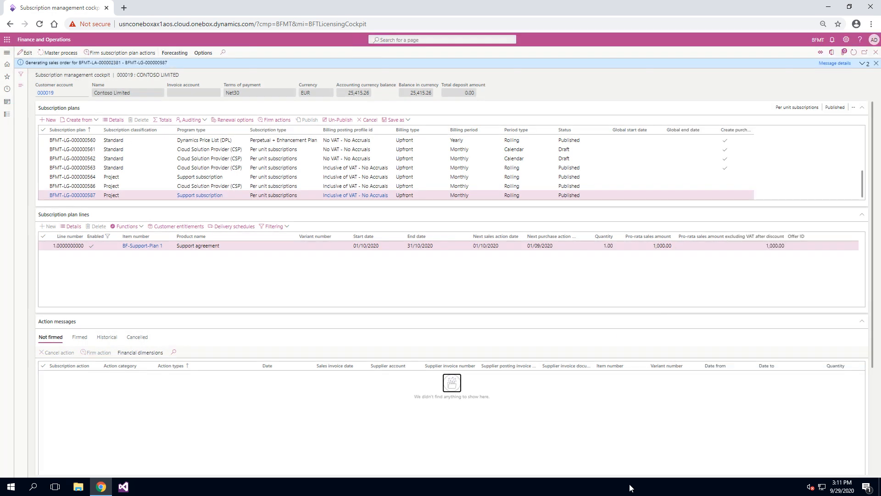
Review the plan's firmed actions, select the Generate project sales order action and dismiss the message bar
left_click(83, 338)
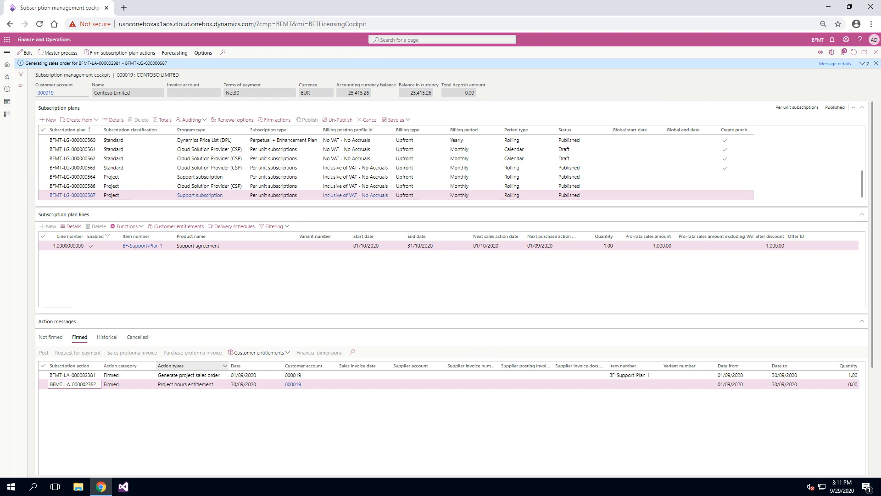
left_click(171, 367)
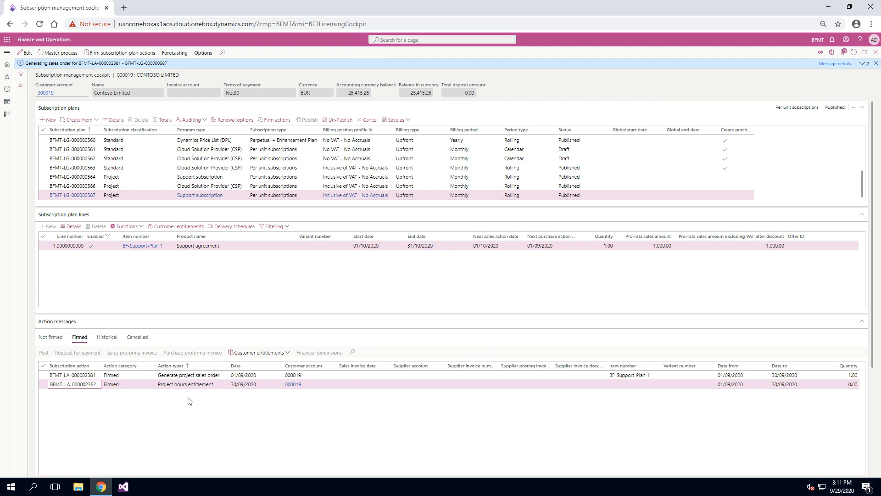
left_click(44, 375)
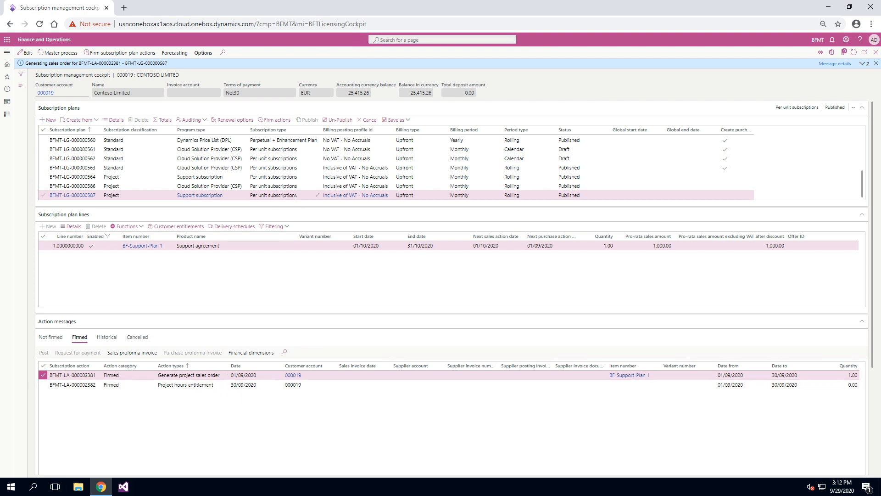
left_click(876, 63)
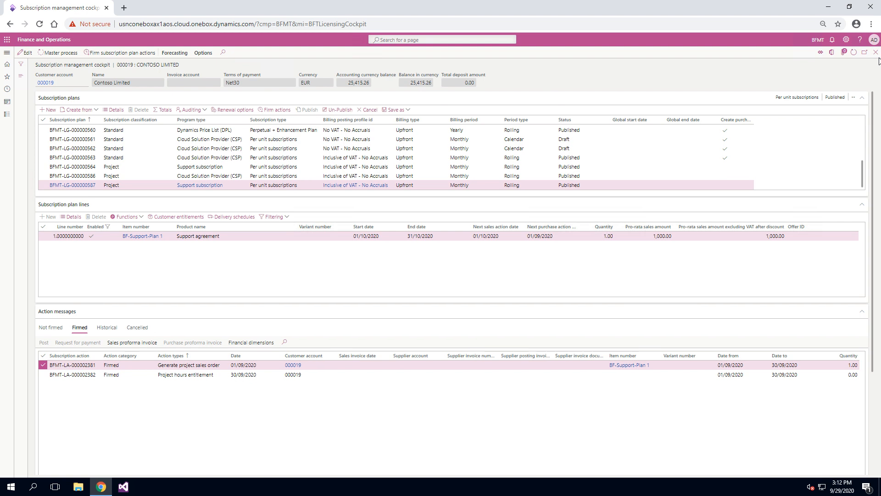
Return to the PH Entitlments Lesson project and start a new project invoice proposal
left_click(876, 53)
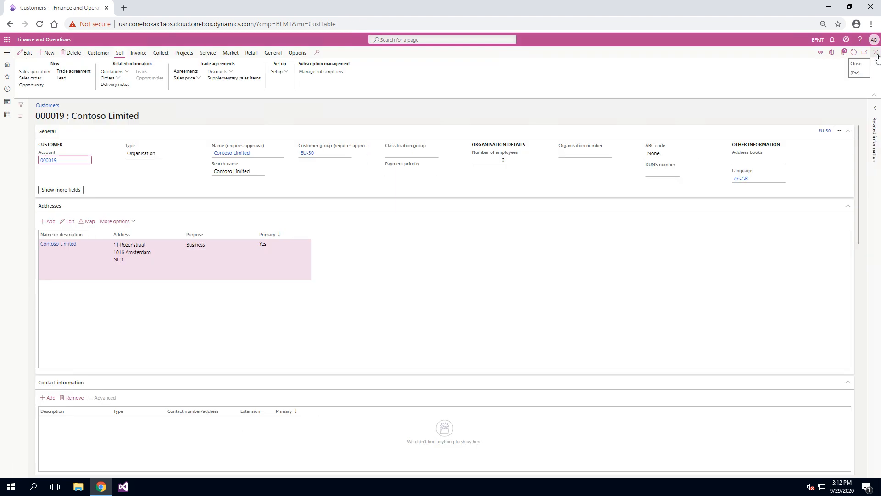
left_click(877, 53)
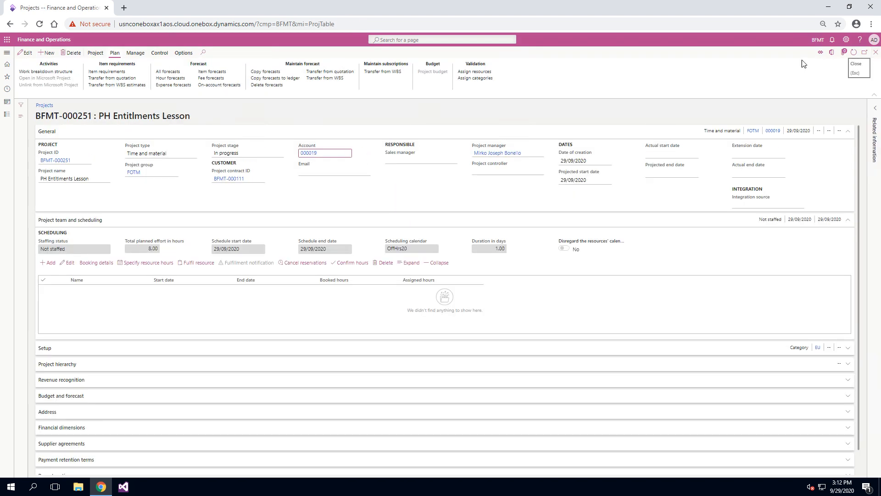
left_click(142, 55)
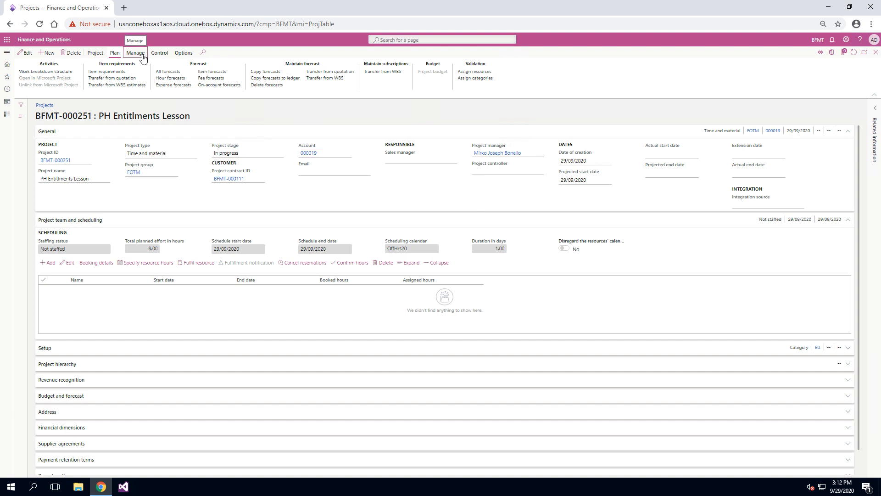
left_click(195, 73)
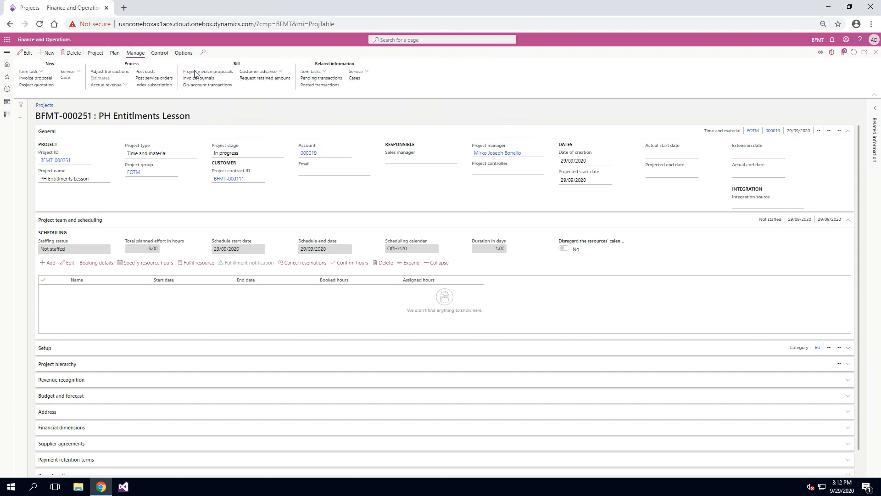
left_click(28, 53)
left_click(28, 64)
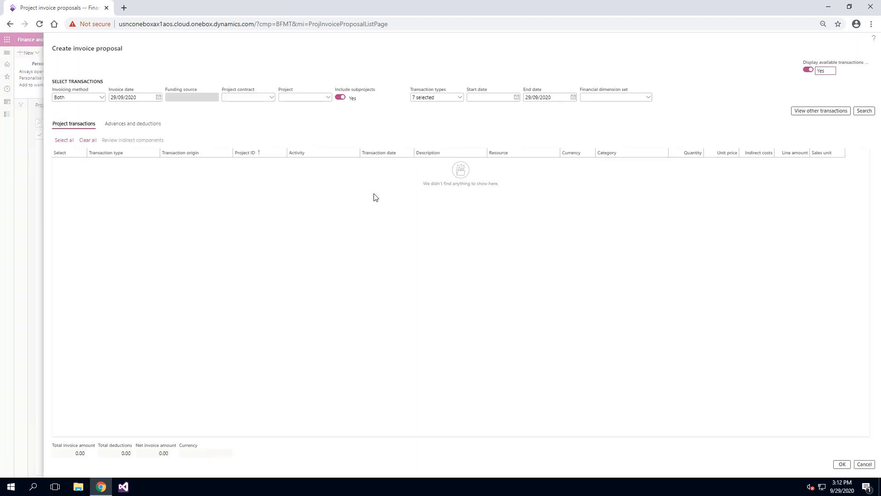
Create the invoice proposal for the PH Entitlments Lesson project, including its Support agreement sales order transaction
left_click(327, 97)
scroll(444, 144, "down", 1)
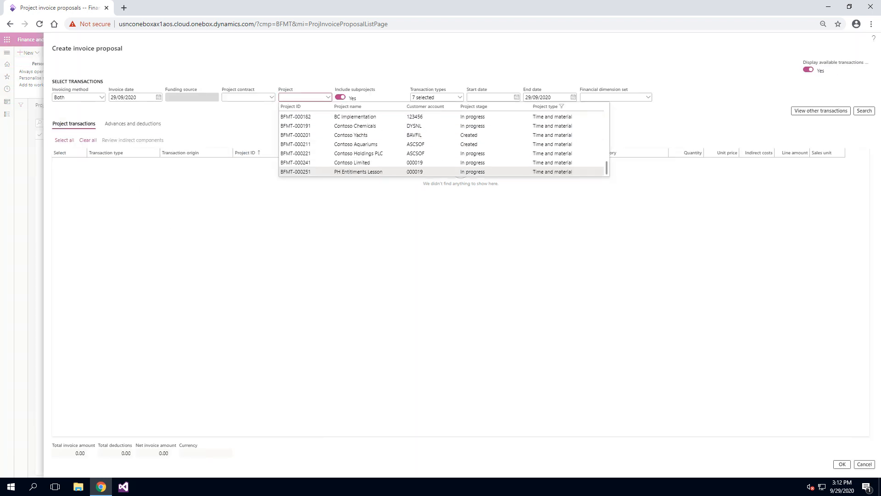
left_click(310, 171)
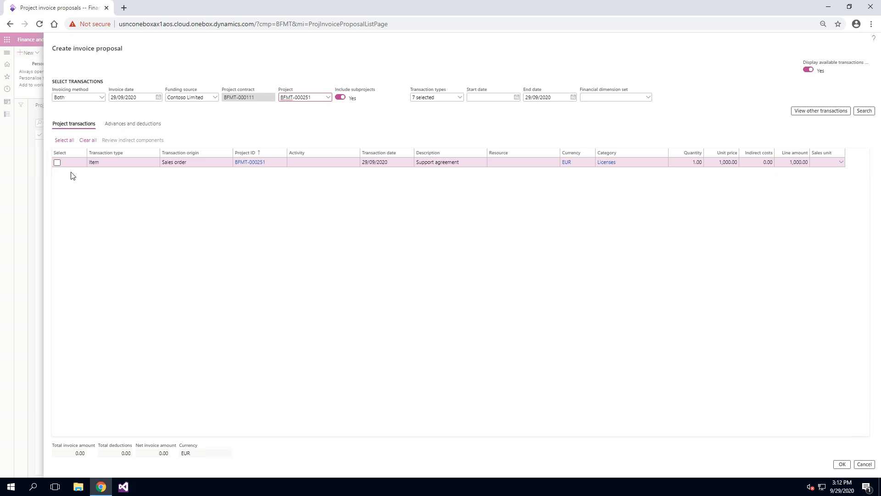
left_click(57, 163)
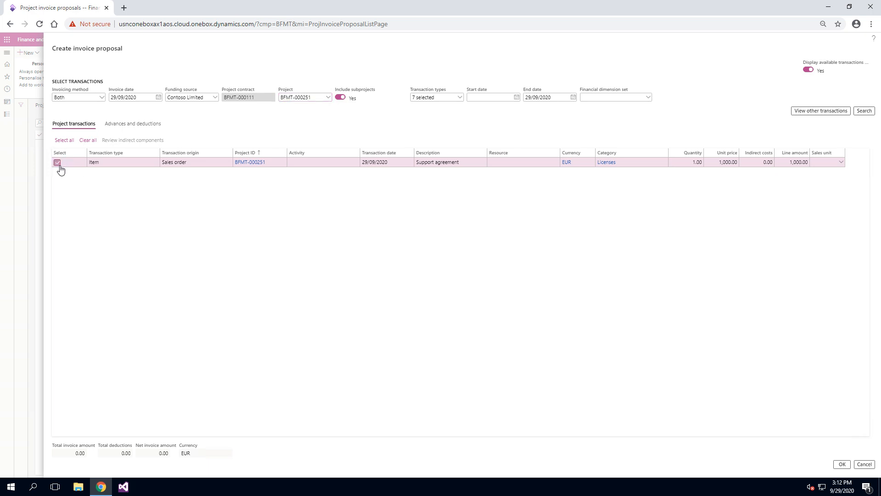
left_click(840, 465)
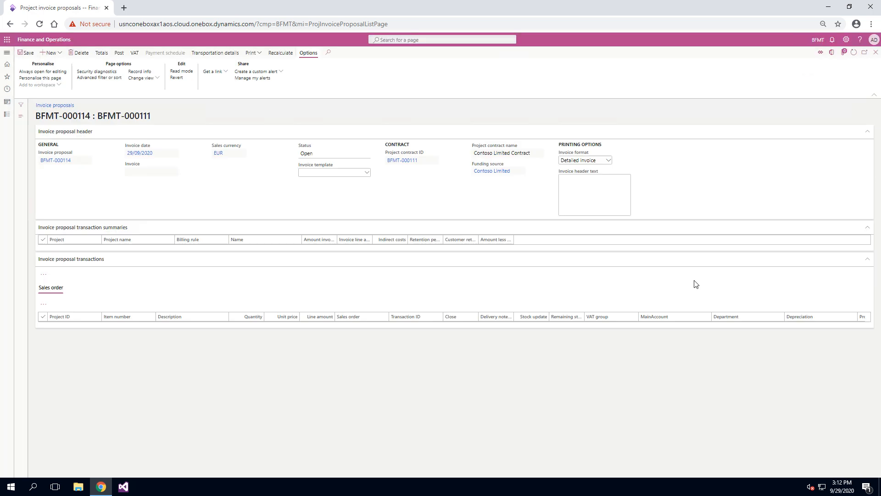
Post the new invoice proposal with the default posting parameters and close the invoice proposal pages
left_click(119, 52)
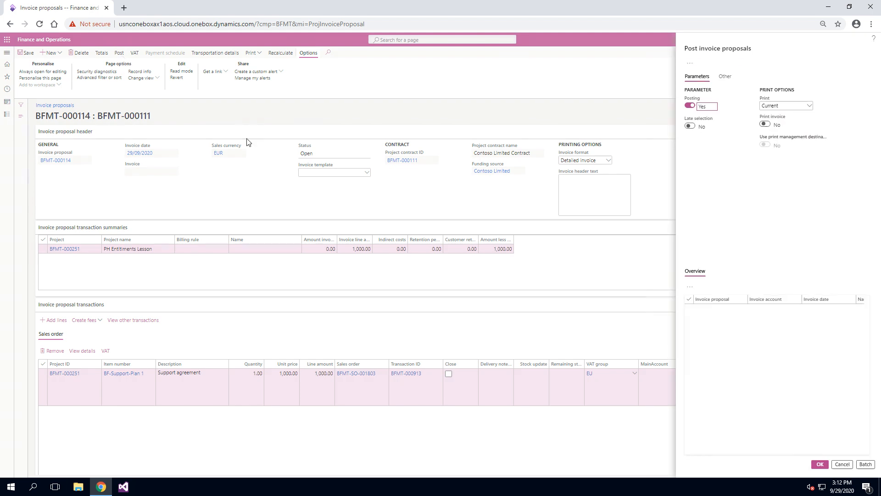
left_click(821, 464)
left_click(510, 233)
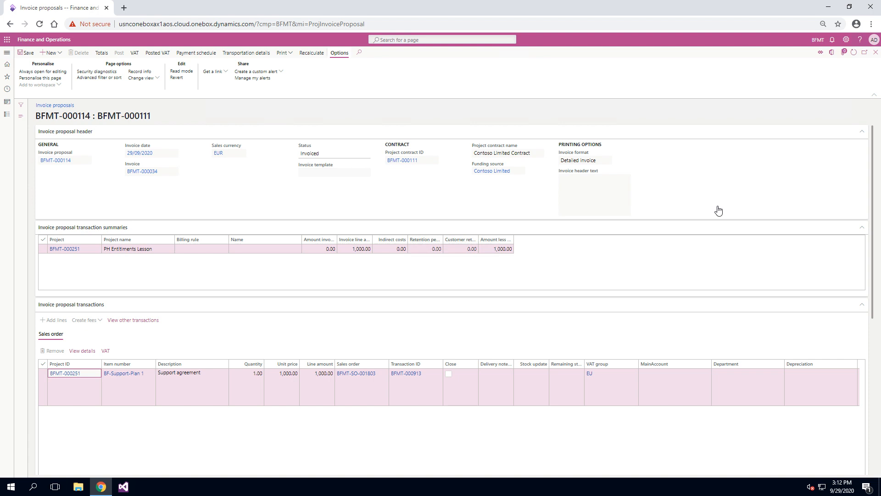
left_click(875, 52)
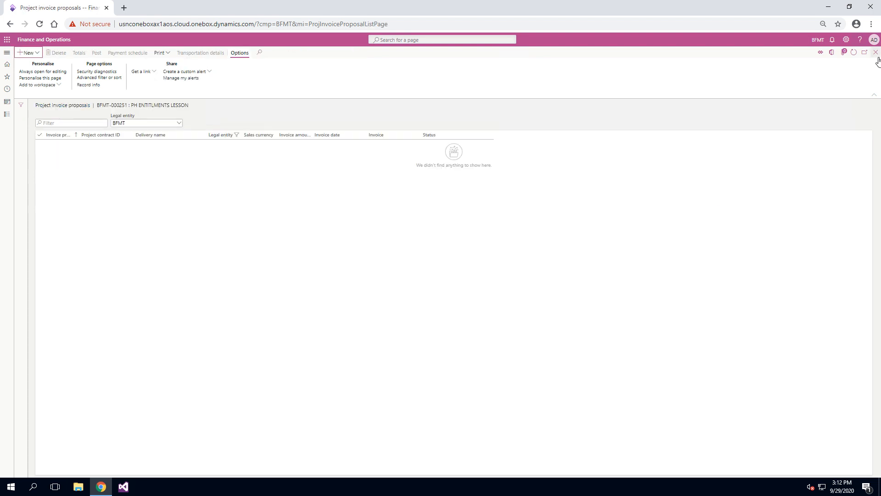
left_click(876, 52)
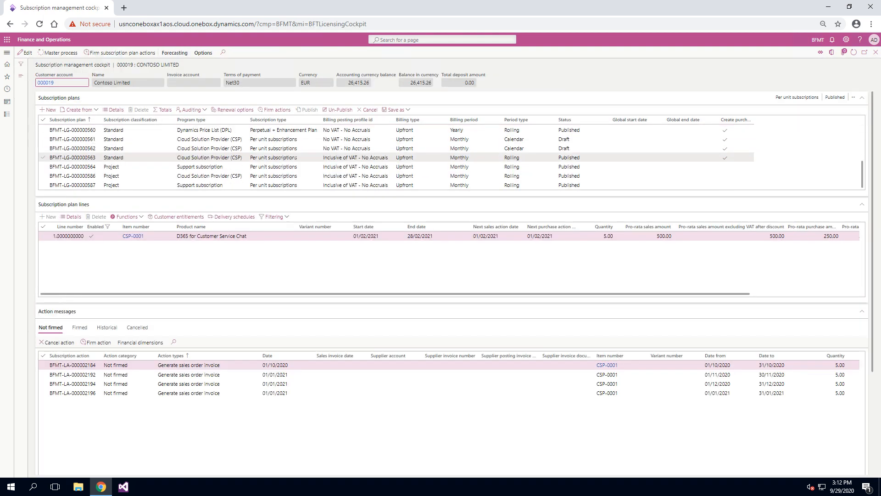
Review the firmed and historical action messages of the last support subscription plan in Contoso Limited's subscription management
left_click(280, 185)
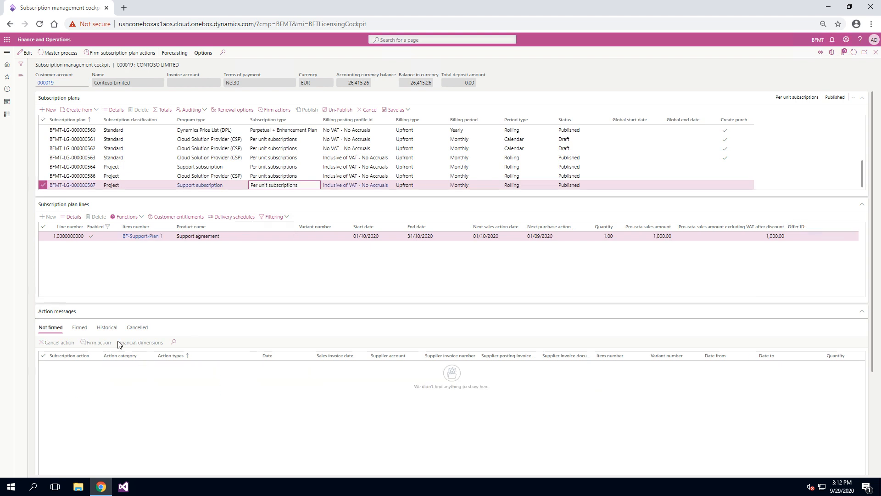
left_click(79, 327)
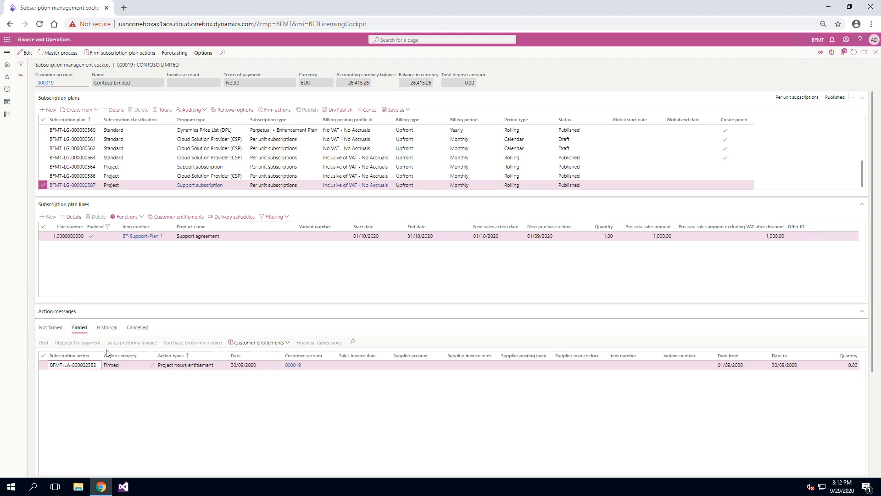
left_click(106, 330)
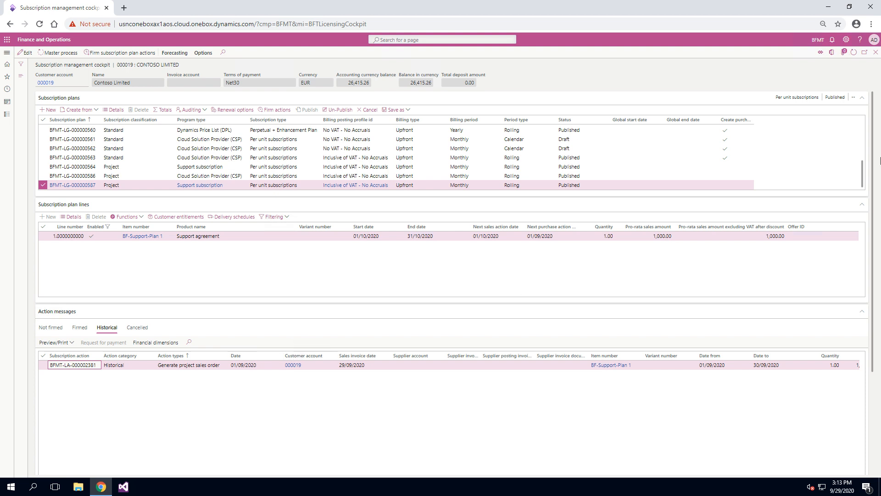
Return to the PH Entitlments Lesson project, create a new Hour journal for it and open the journal's lines
left_click(879, 53)
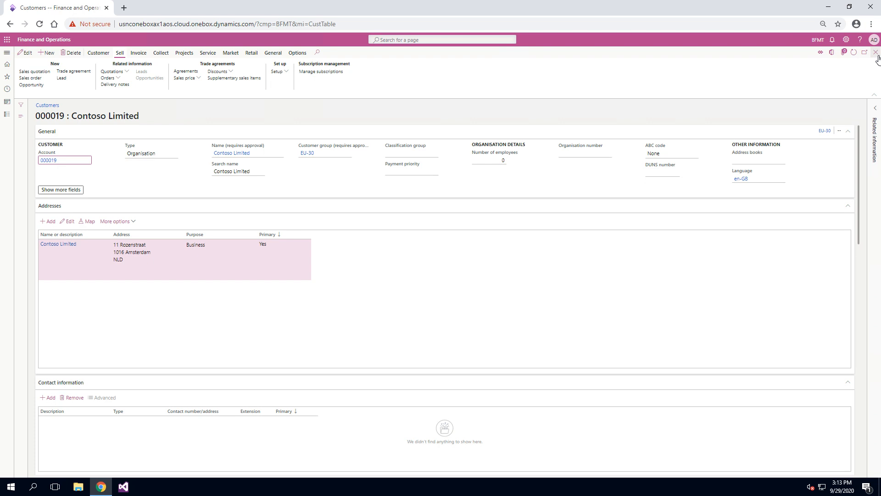
left_click(877, 54)
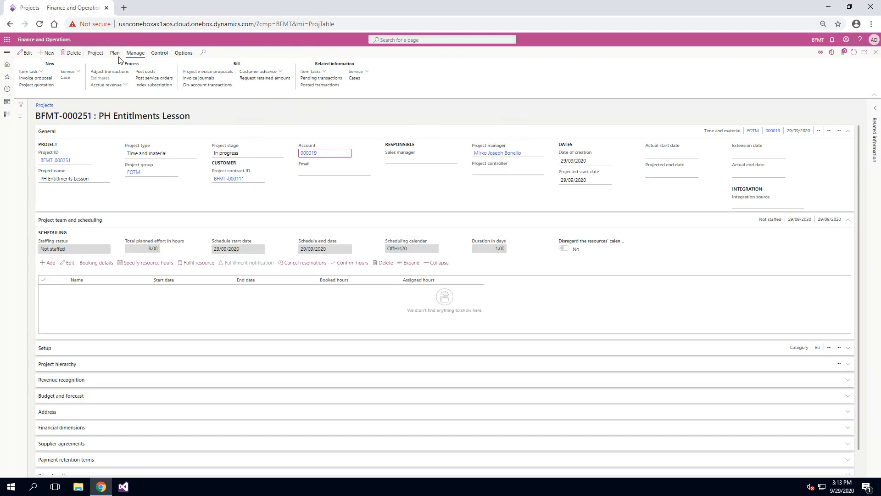
left_click(95, 53)
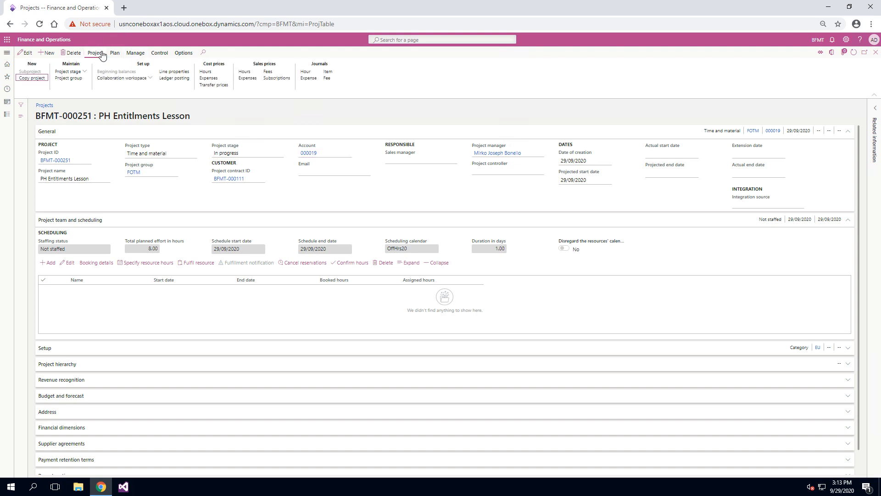
left_click(304, 72)
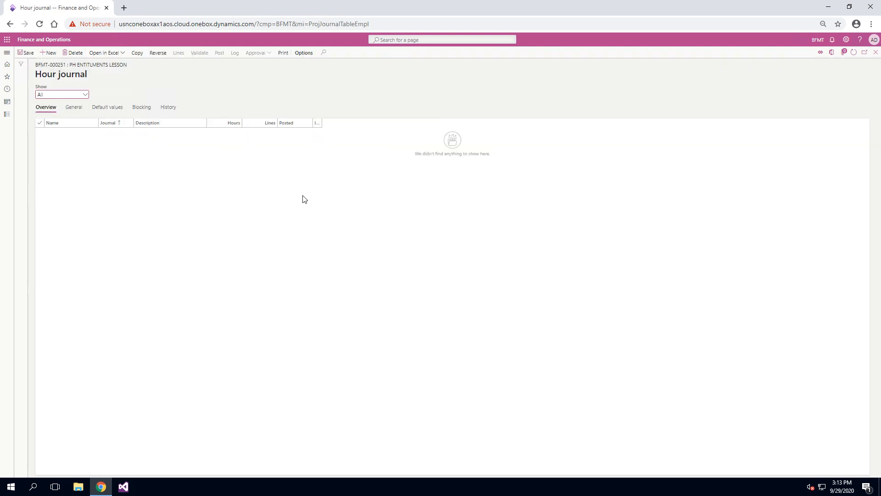
left_click(49, 53)
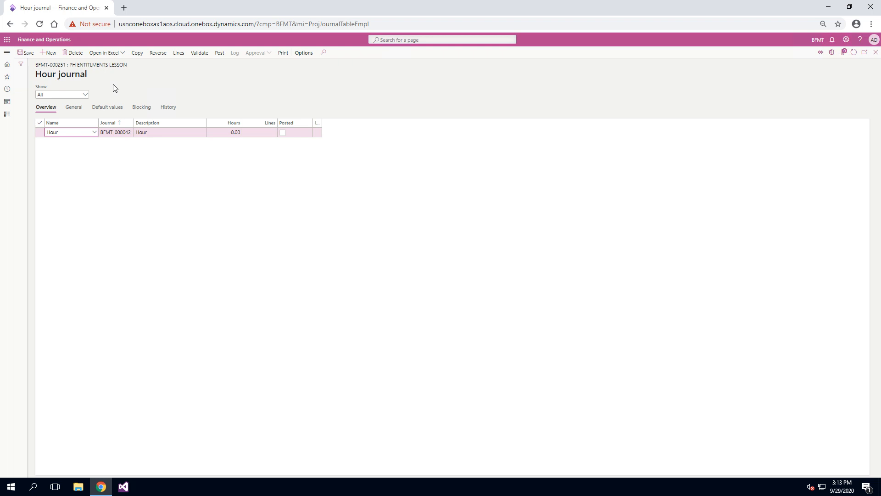
left_click(179, 54)
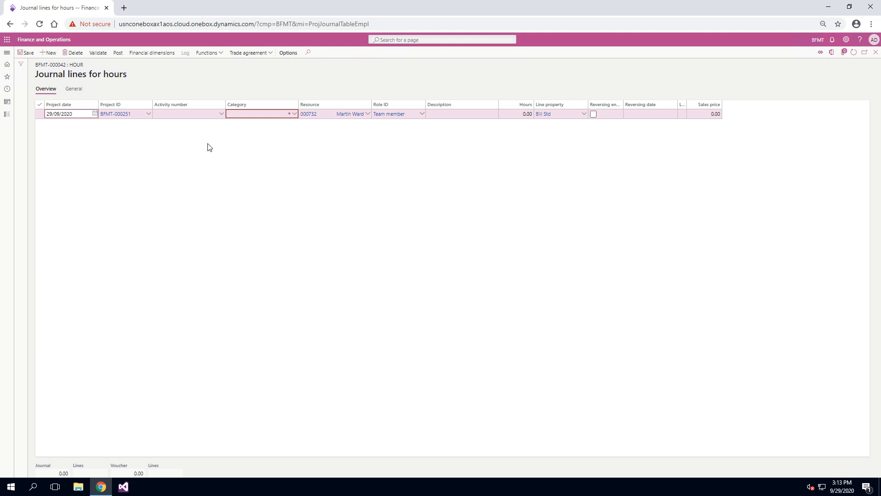
Enter category ALL, 120 hours and a sales price of 100 on the hour journal line, and try to post the journal
left_click(294, 114)
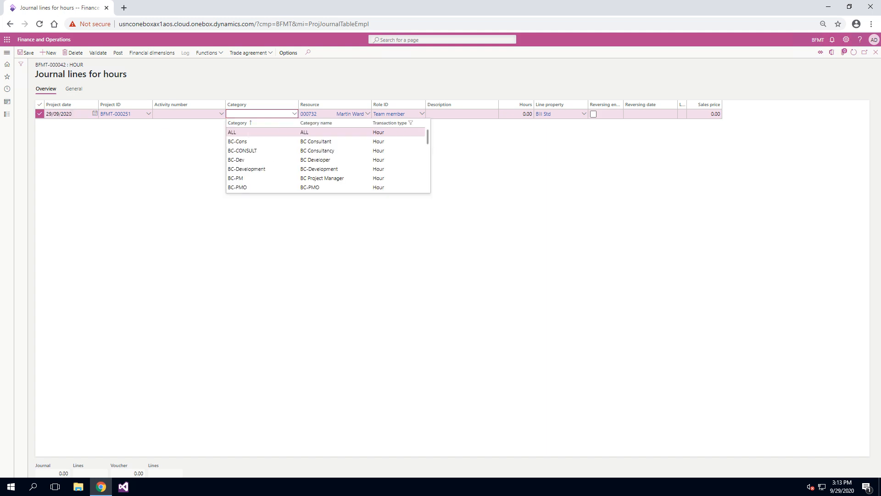
left_click(248, 132)
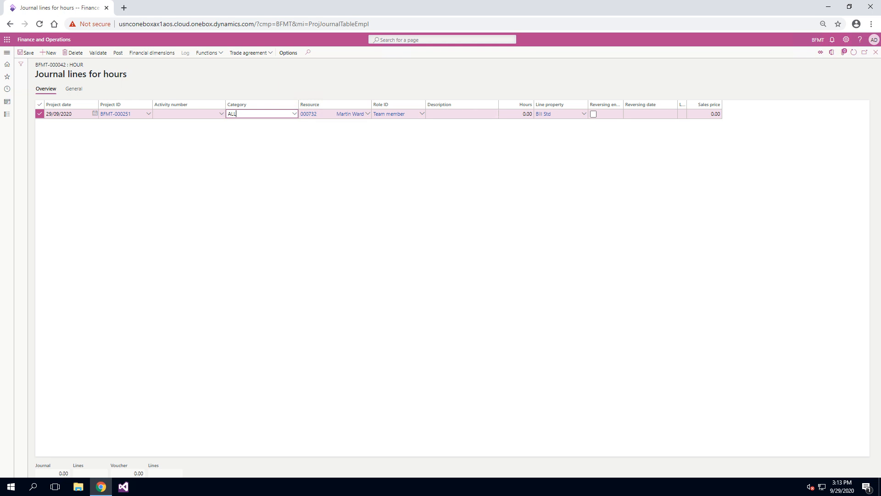
left_click(520, 114)
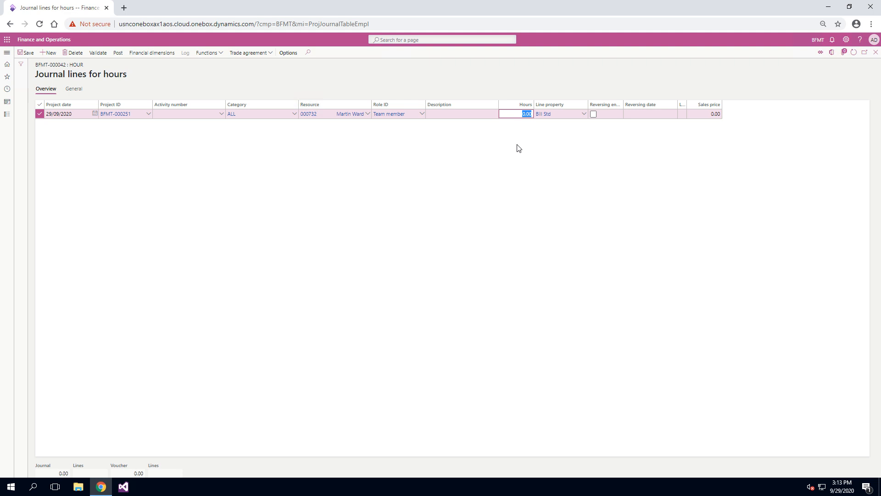
type("120")
key("Tab")
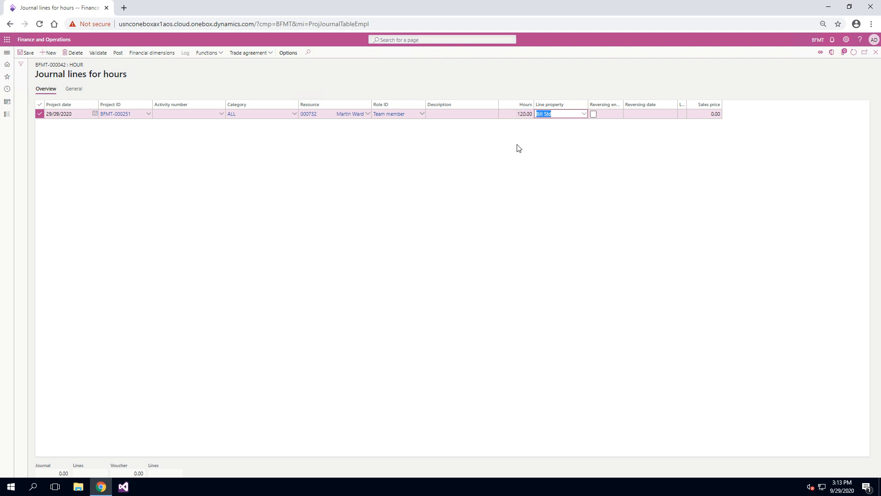
key("Tab")
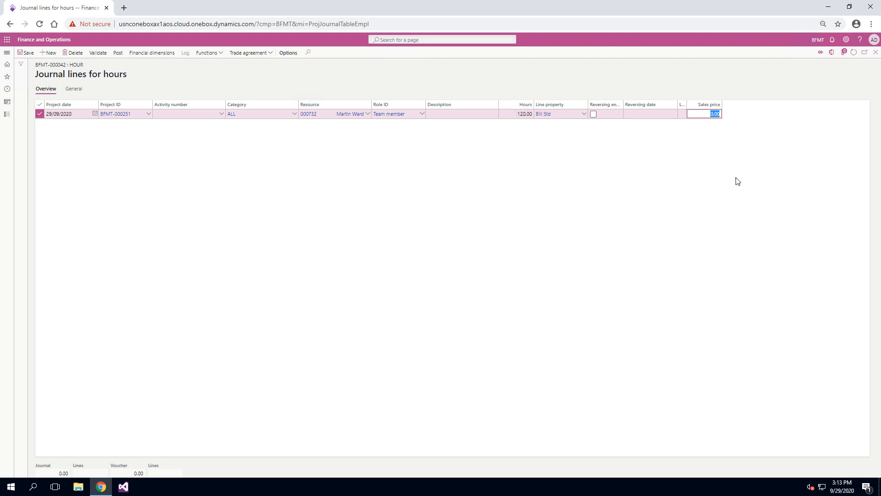
type("10")
left_click(119, 53)
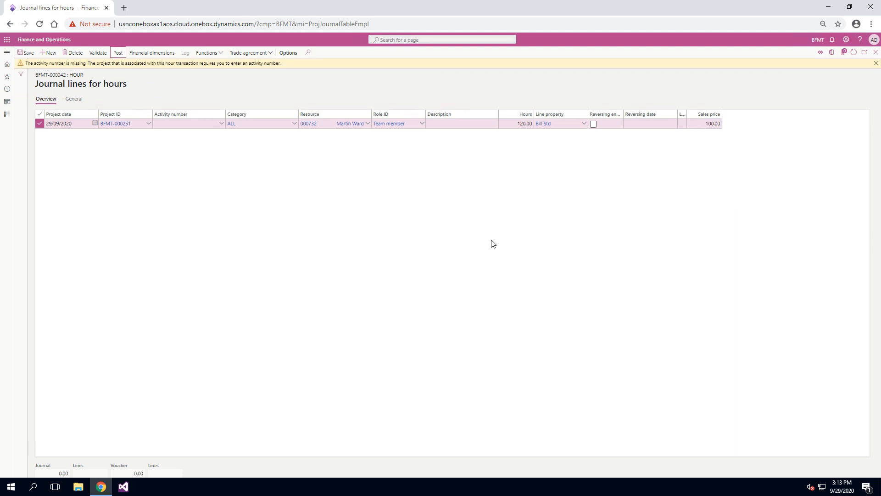
Assign the Deployment activity to the hour journal line and dismiss the warning message
left_click(221, 123)
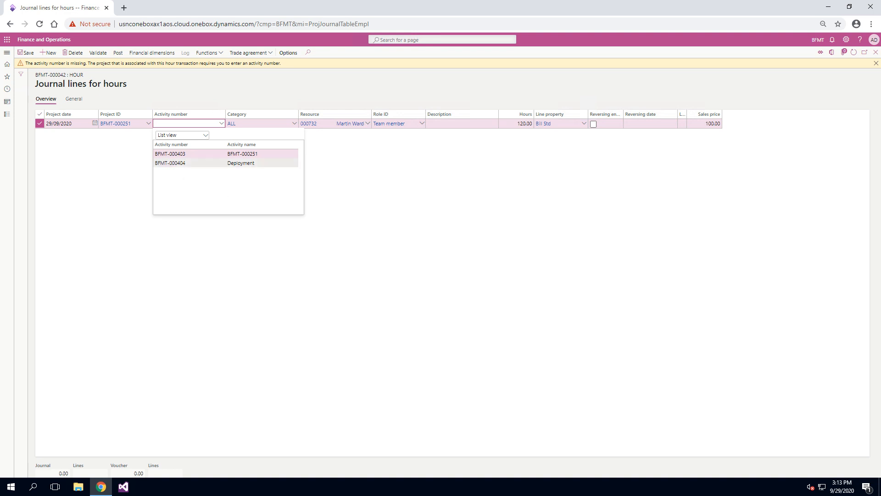
left_click(184, 163)
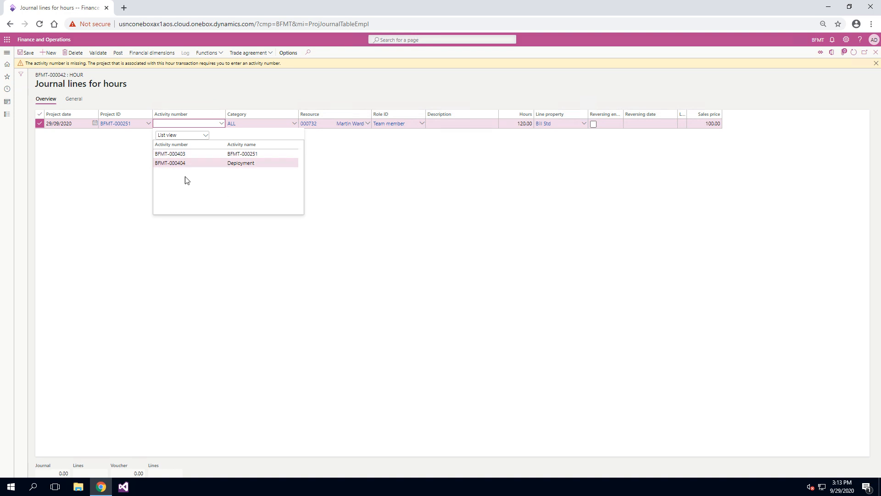
left_click(876, 63)
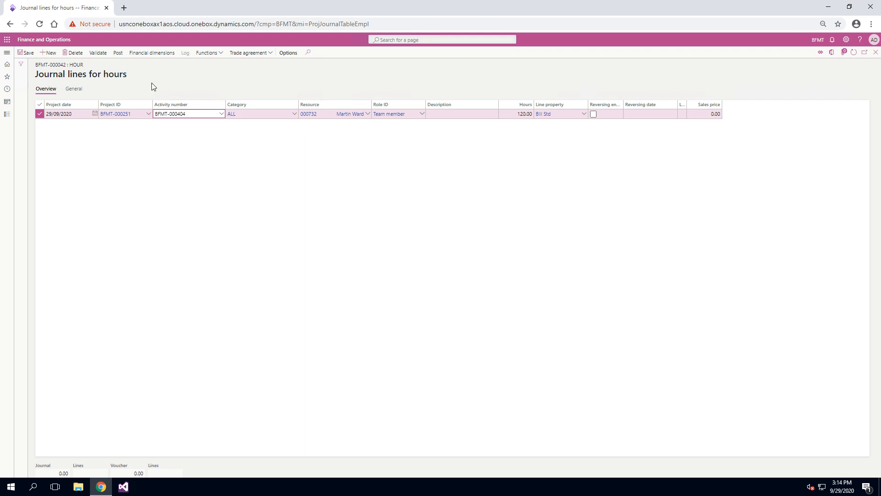
Post the hour journal with the default parameters and close the journal pages to return to the project
left_click(118, 54)
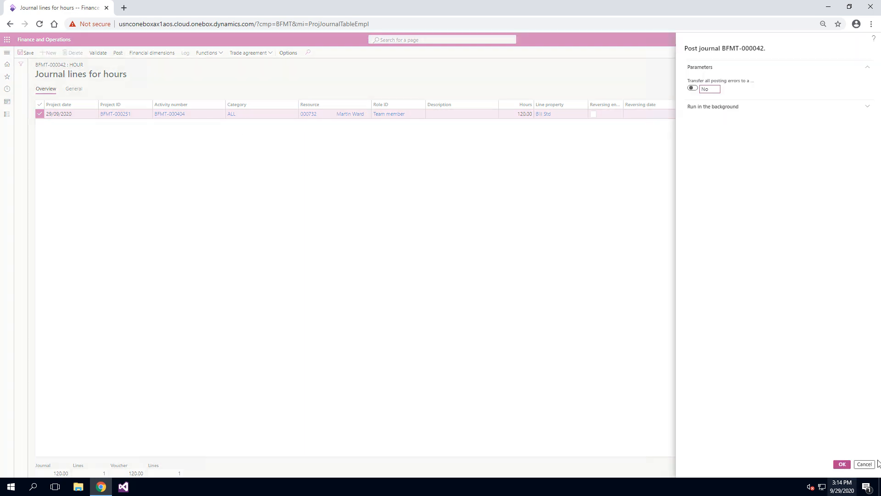
left_click(840, 464)
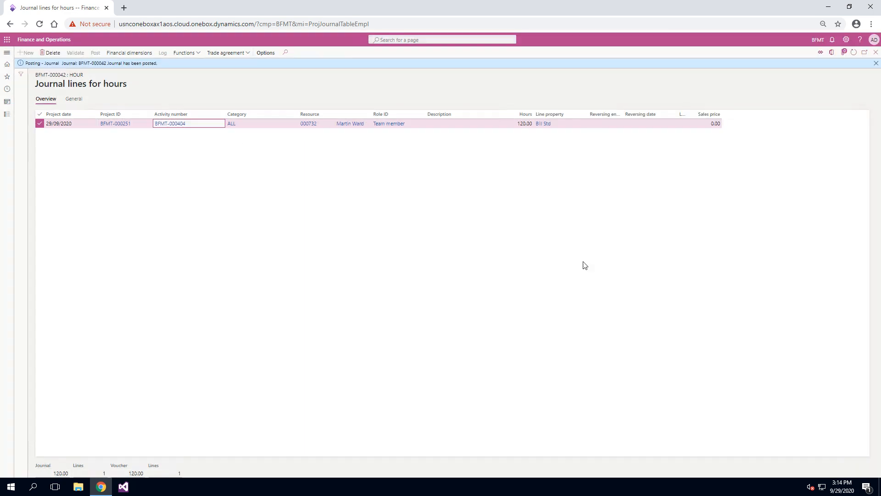
left_click(876, 63)
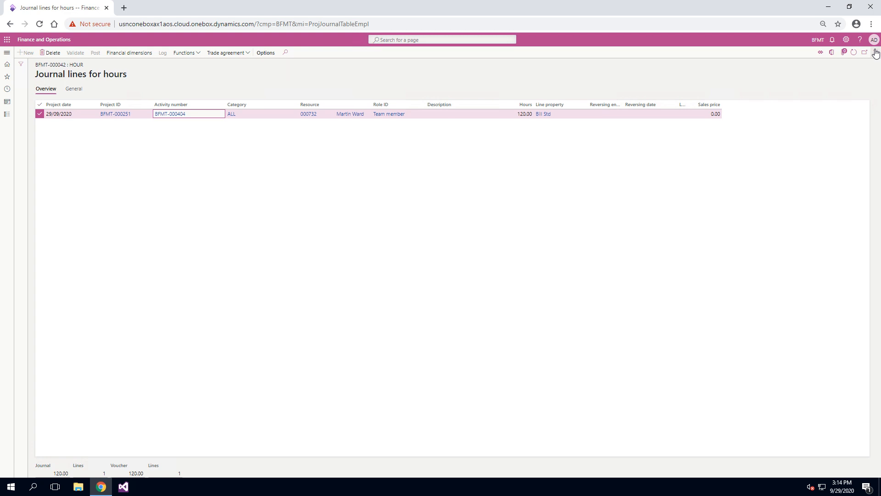
left_click(876, 53)
left_click(876, 56)
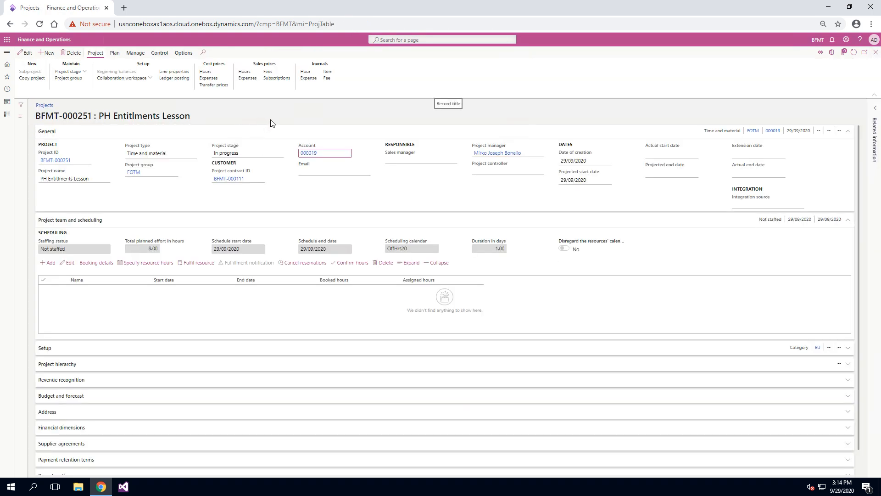
Create an invoice proposal for the PH Entitlments Lesson project, including its Hour journal transaction
left_click(135, 54)
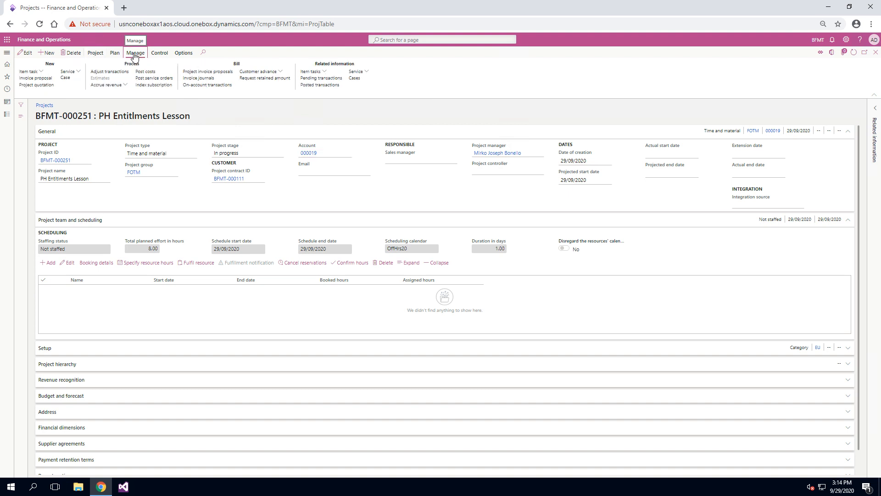
left_click(190, 72)
left_click(27, 53)
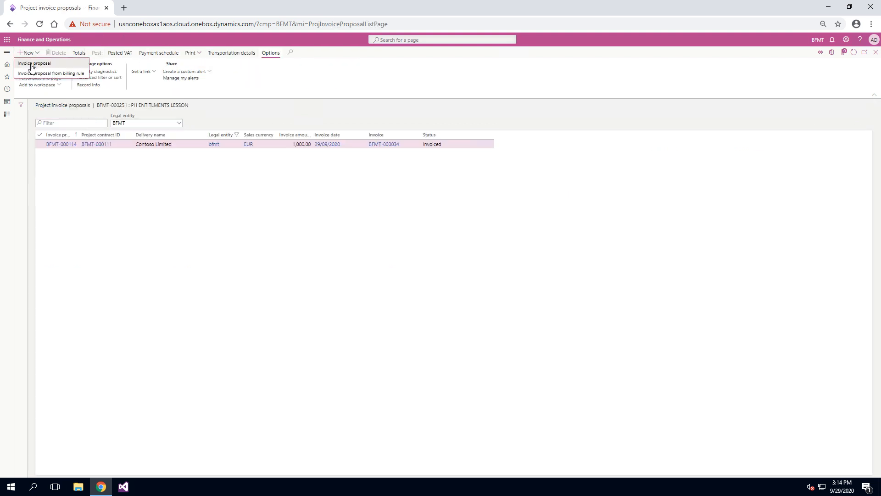
left_click(32, 65)
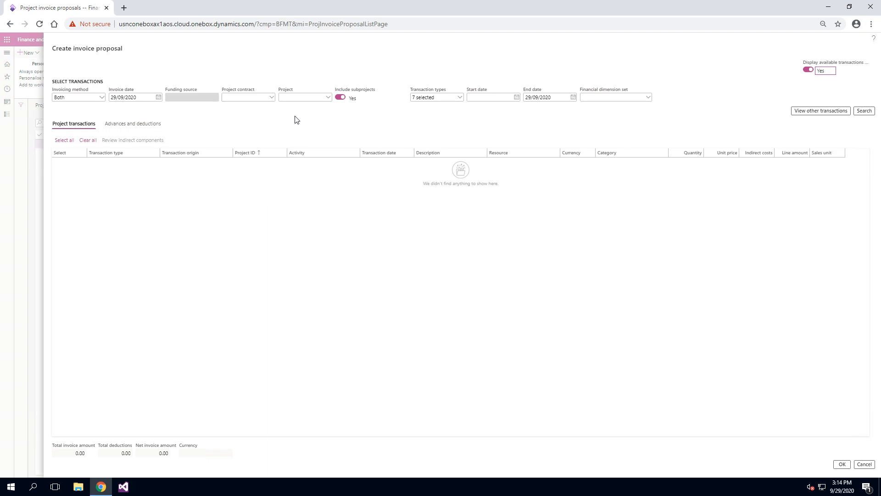
left_click(328, 98)
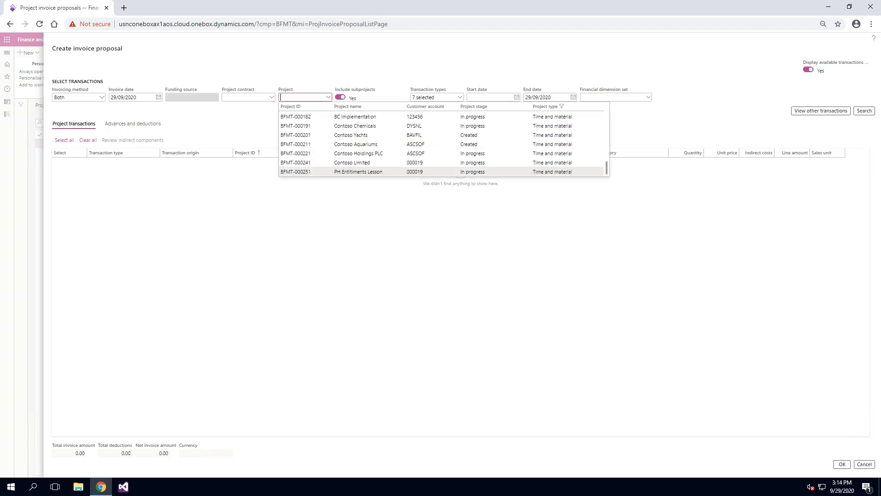
key("Return")
left_click(57, 162)
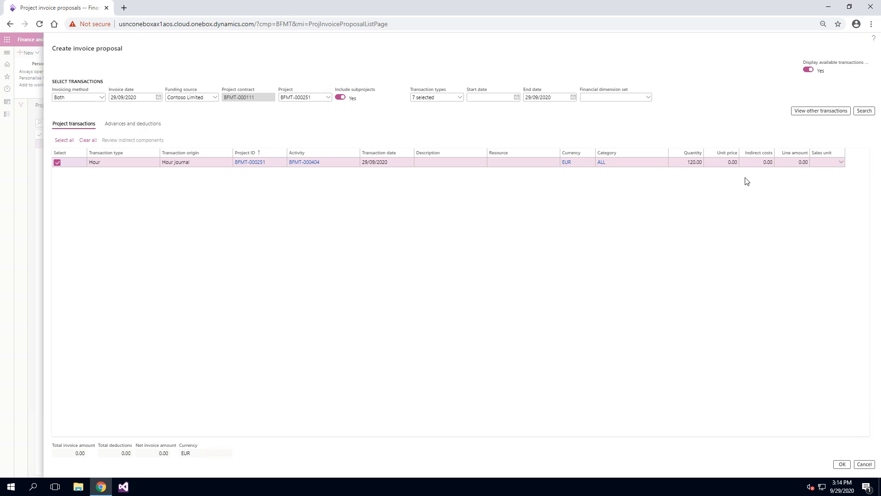
left_click(839, 465)
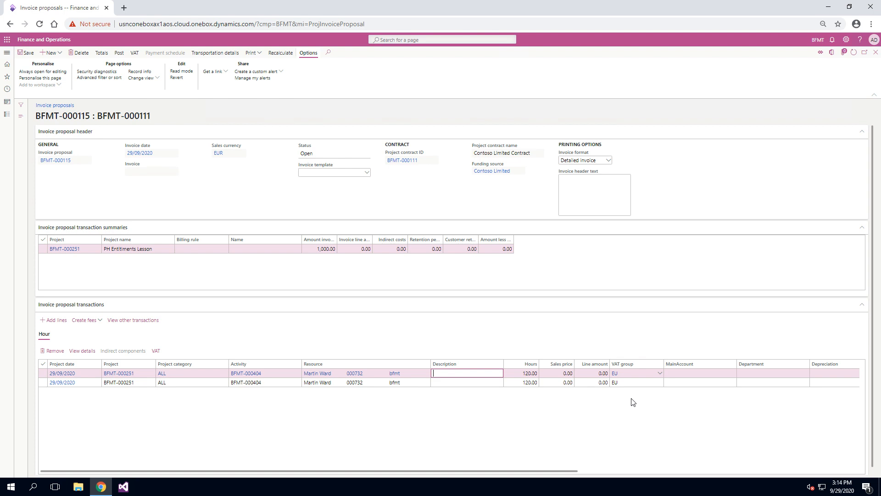
Examine the actions comments, quantities and sales prices of the new proposal's hour transactions, and close the proposal
scroll(585, 426, "right", 6)
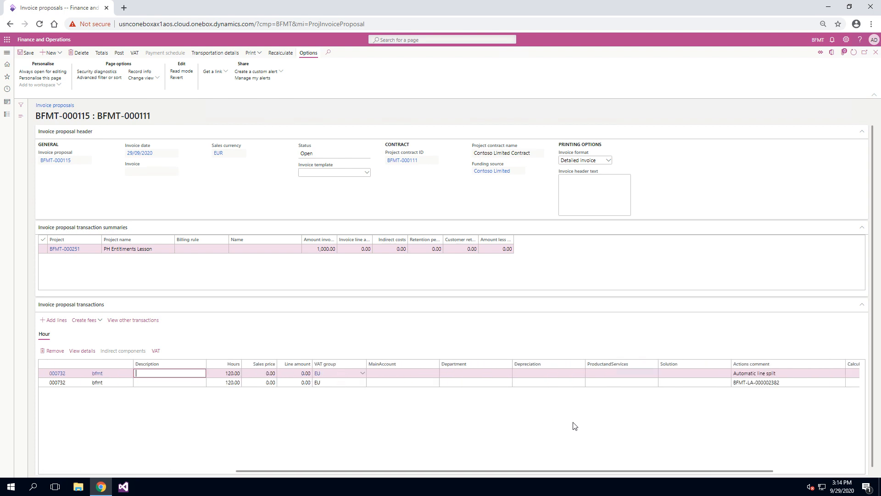
scroll(575, 427, "right", 3)
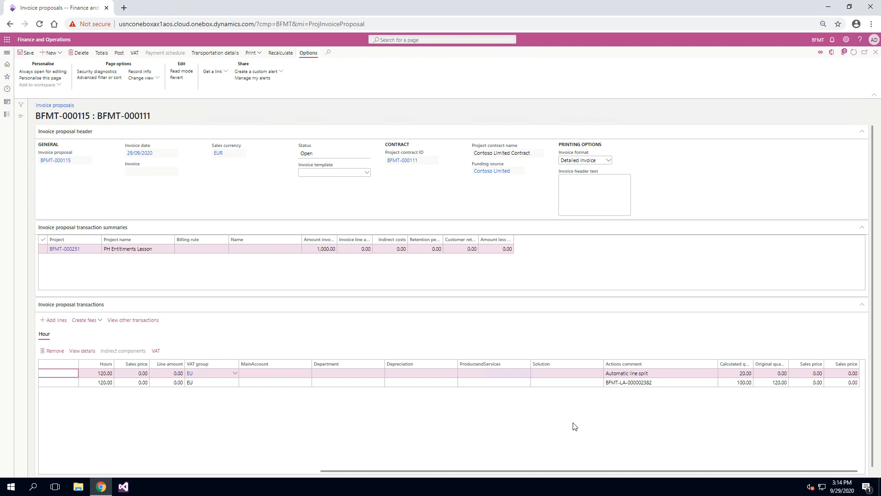
scroll(575, 427, "left", 9)
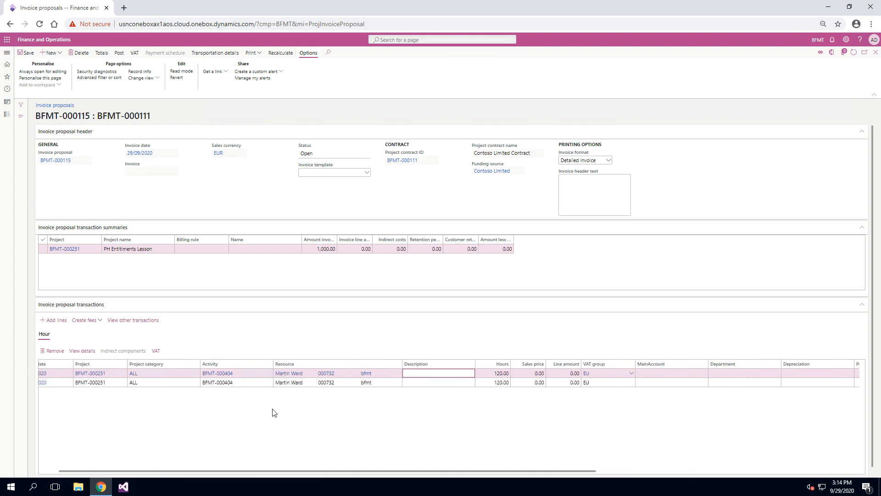
scroll(274, 412, "left", 1)
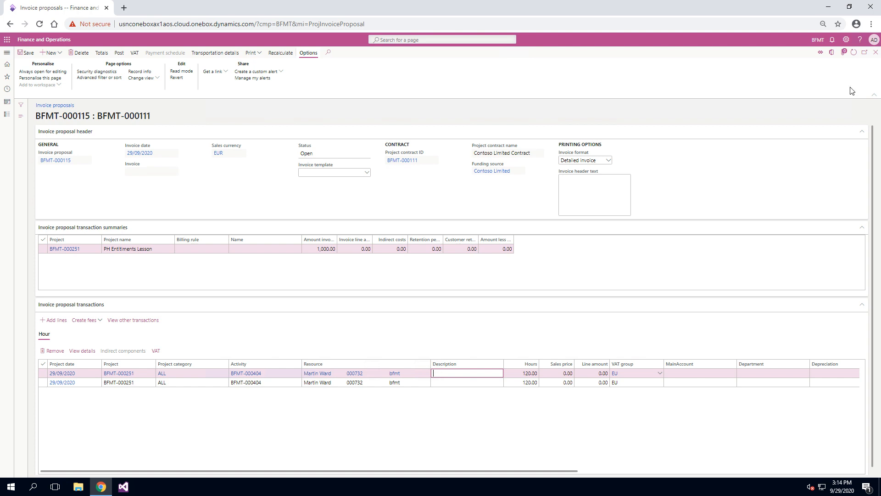
left_click(876, 53)
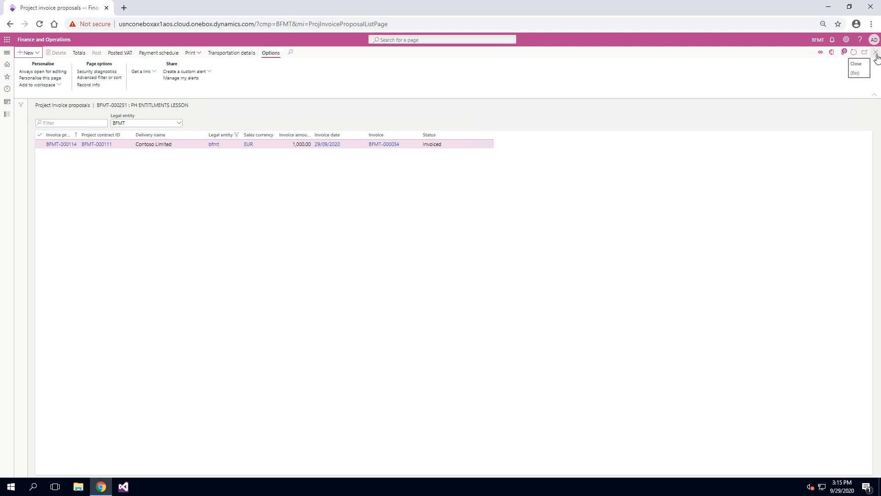
left_click(26, 54)
left_click(30, 62)
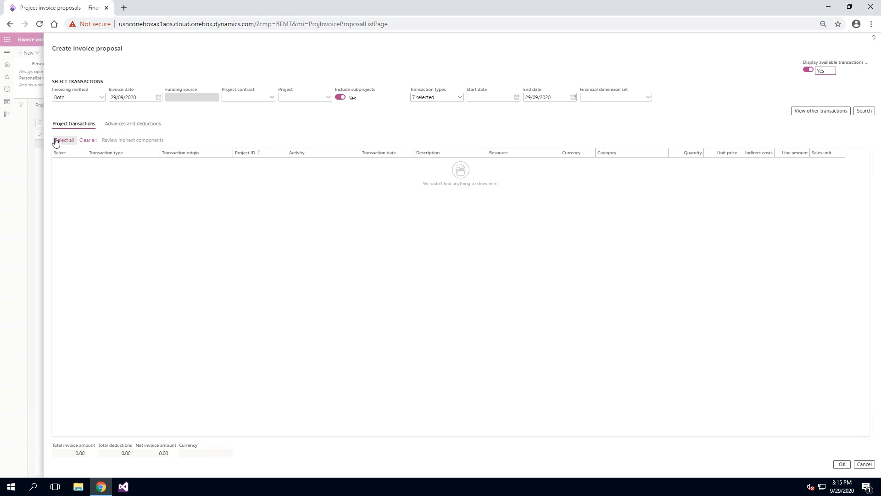
left_click(329, 99)
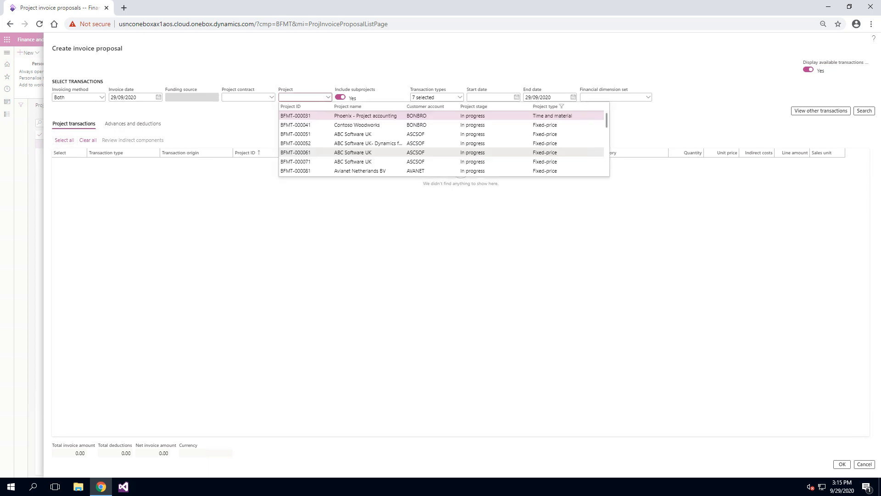
scroll(330, 156, "down", 3)
left_click(321, 171)
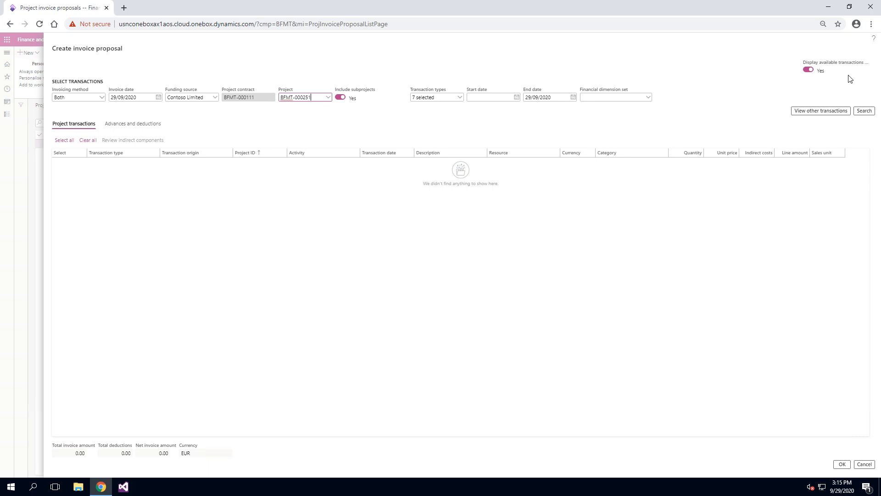
left_click(869, 469)
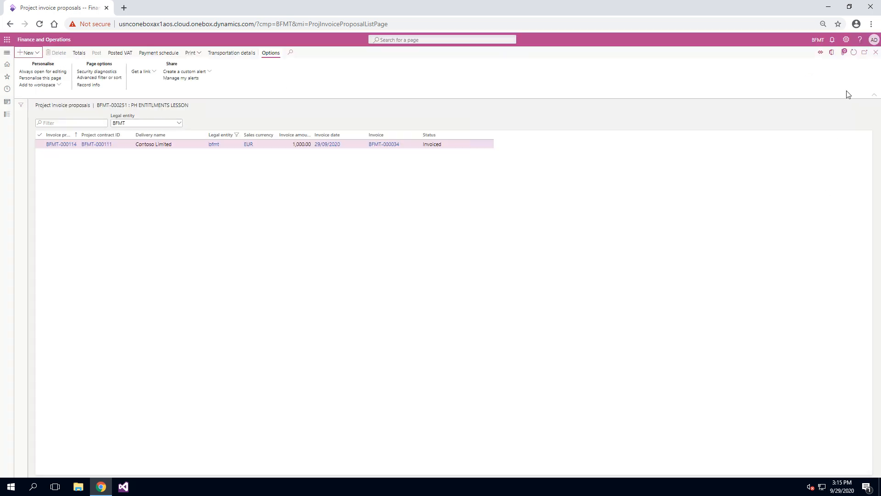
Return to the project, check the sales price on the posted Hour journal's line, and close the journal pages
left_click(875, 52)
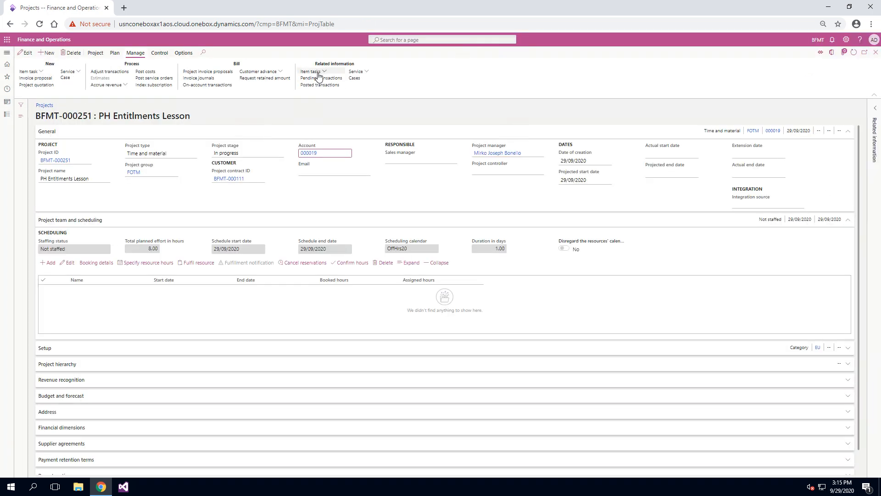
left_click(159, 53)
left_click(116, 54)
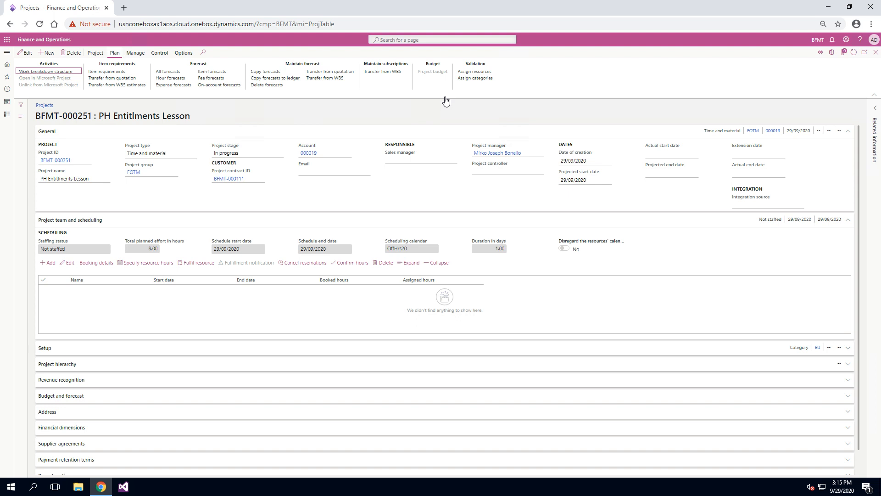
left_click(95, 55)
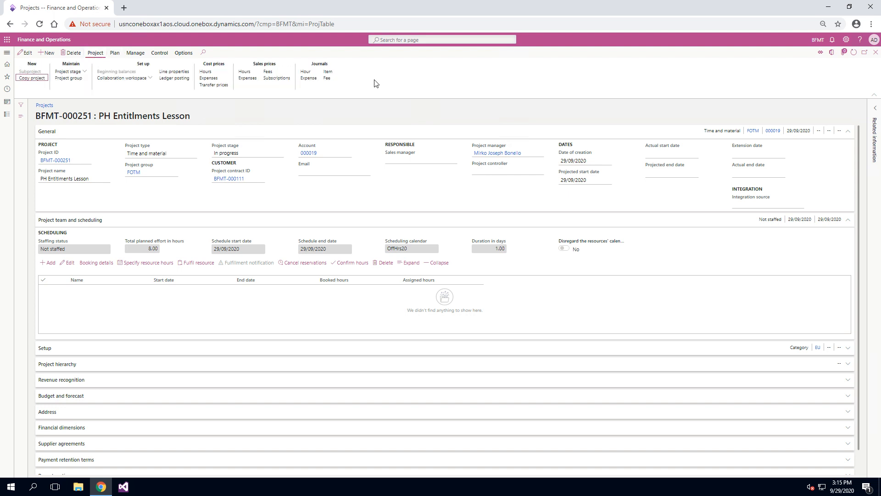
left_click(310, 74)
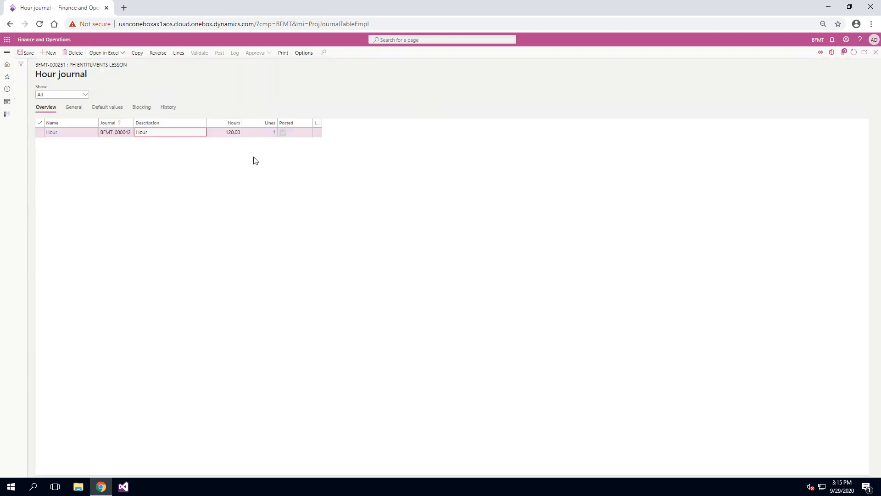
left_click(178, 52)
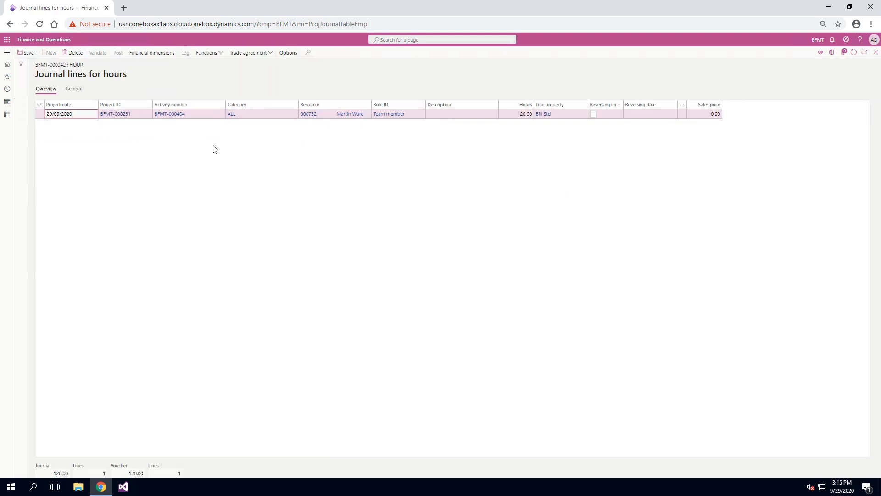
left_click(709, 115)
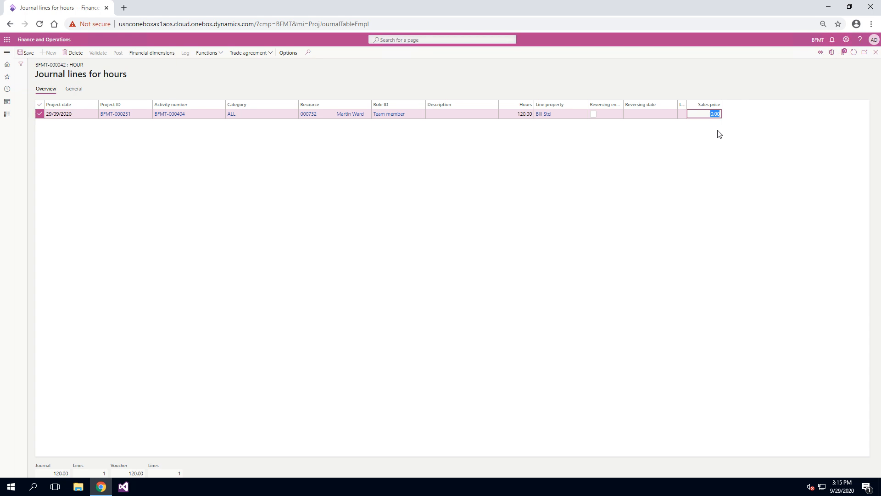
left_click(876, 52)
left_click(876, 52)
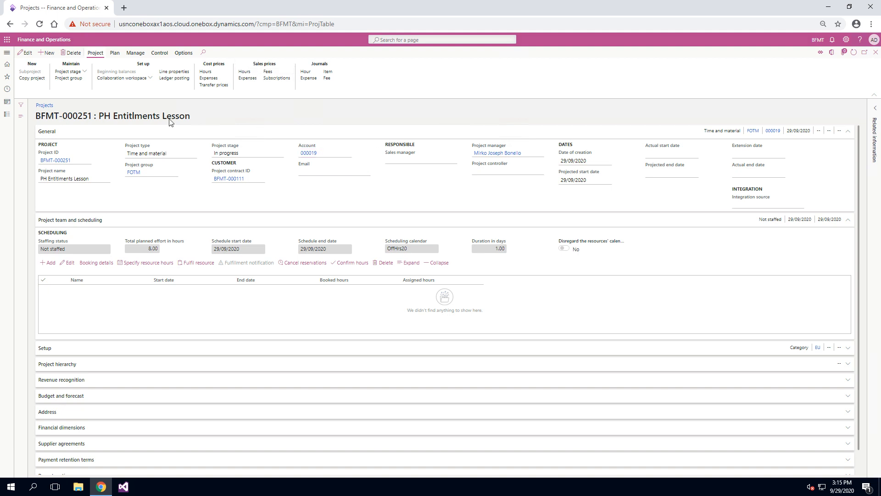
Create a new Hour journal for the PH Entitlments Lesson project and add a line to it
left_click(875, 52)
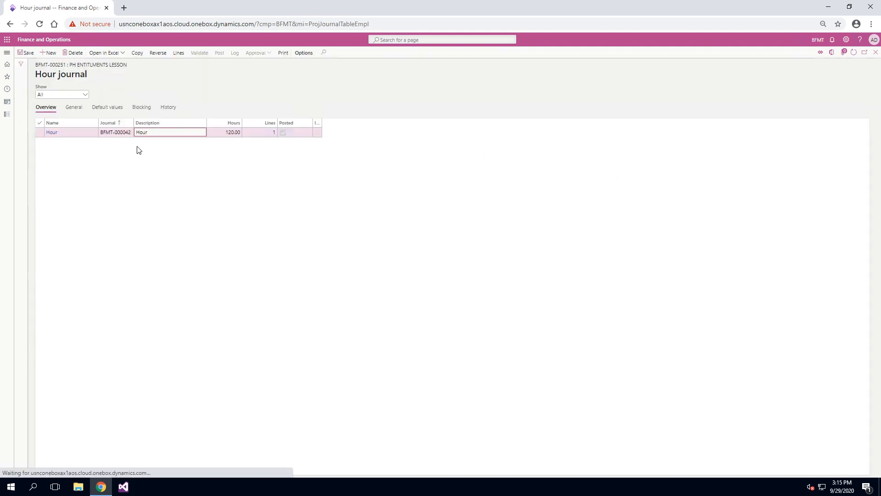
left_click(49, 53)
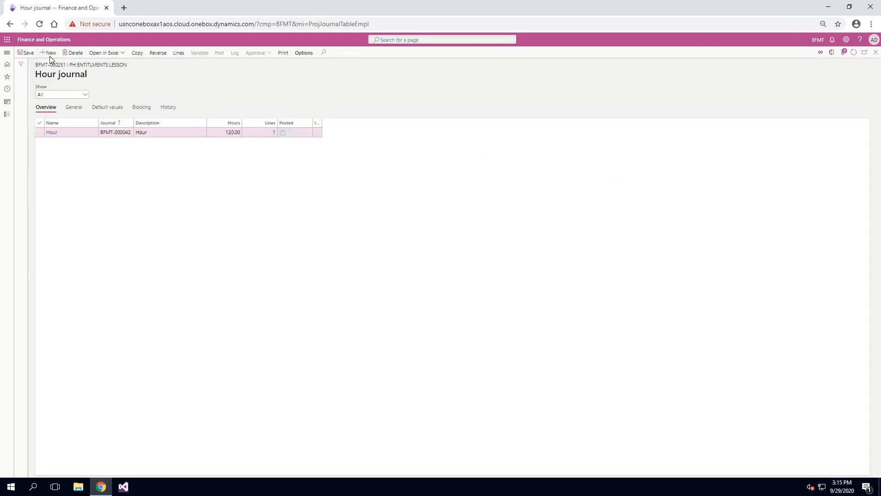
left_click(185, 55)
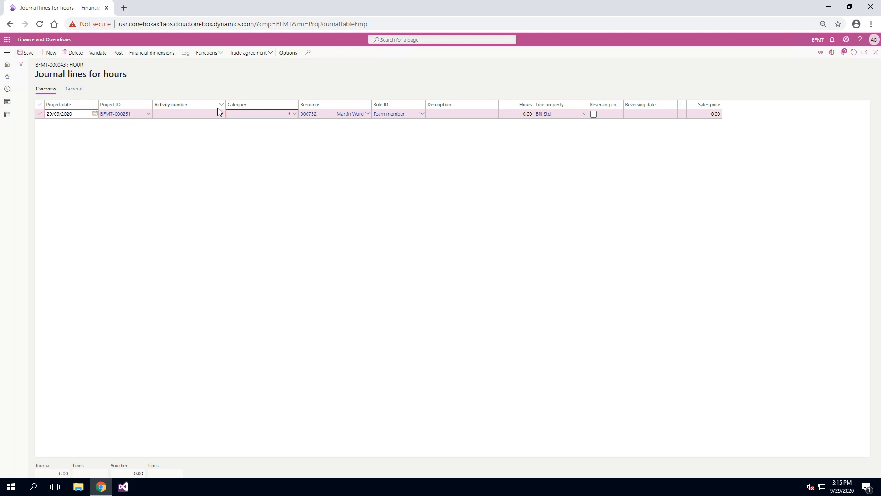
Assign the journal line to the Deployment activity with category ALL, 105 hours and a sales price of 100.00
left_click(221, 115)
left_click(240, 152)
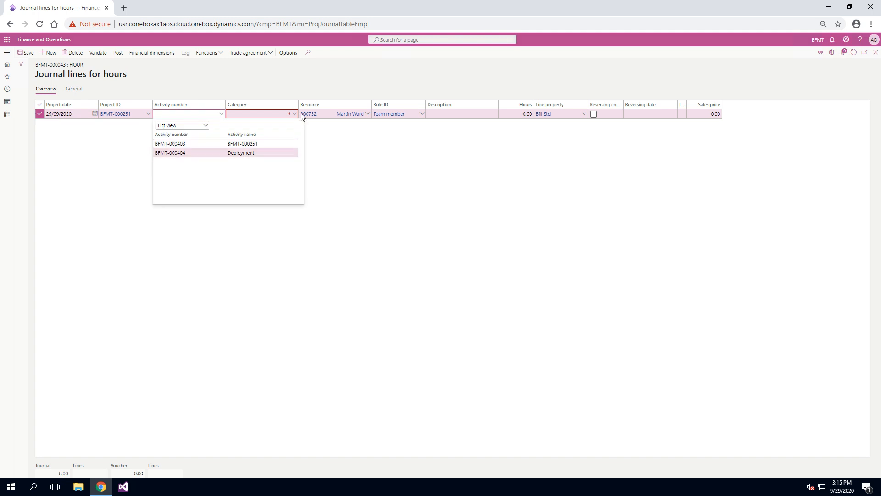
left_click(296, 115)
left_click(484, 116)
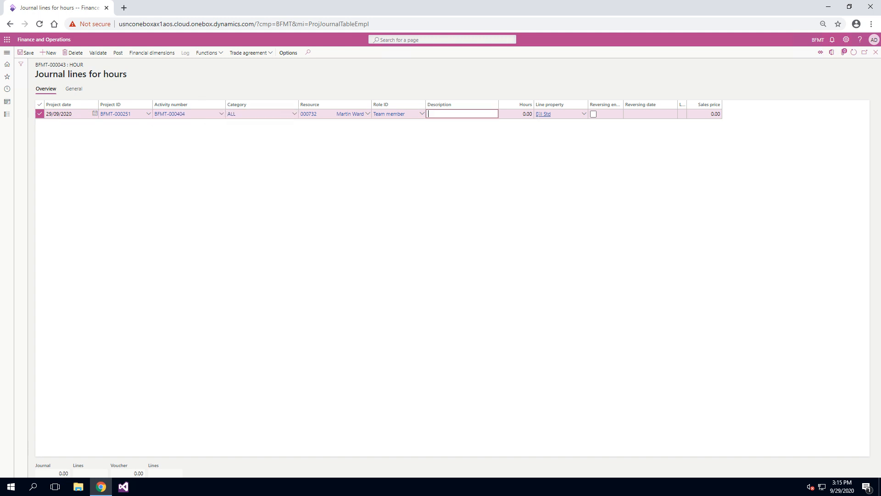
left_click(523, 114)
type("2")
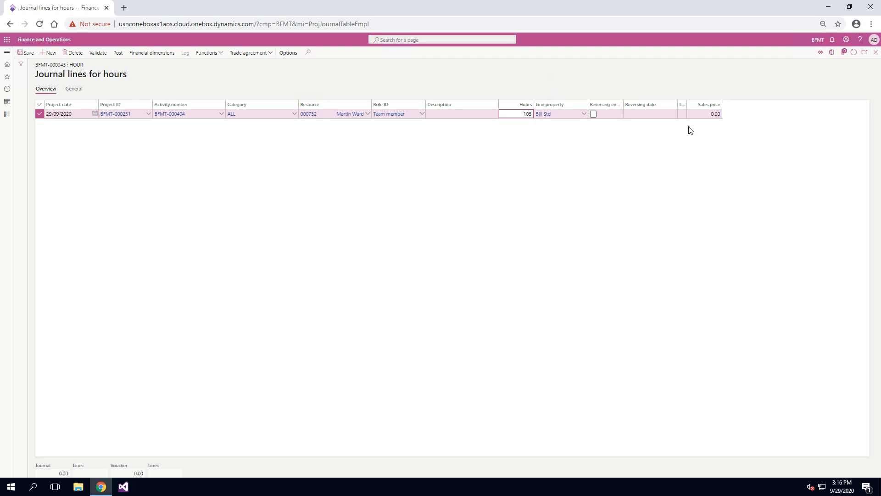
left_click(707, 114)
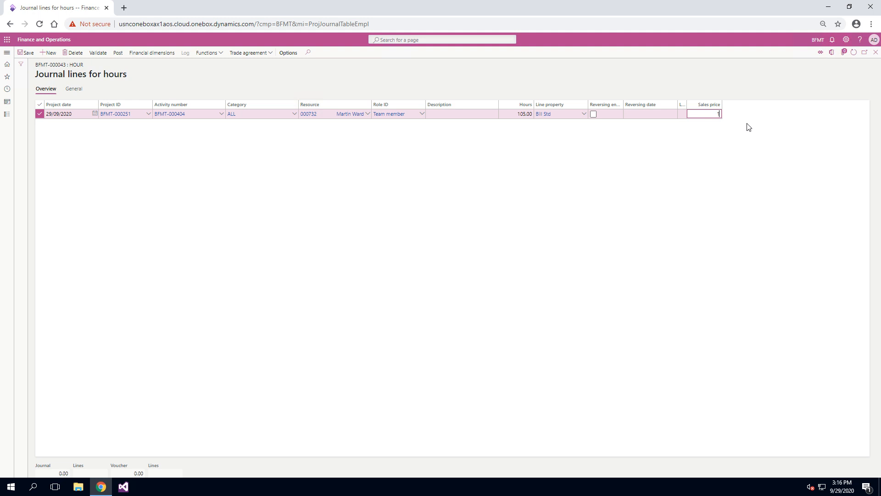
type("100.00")
Post the 105-hour journal with the default parameters and close the journal pages to return to the project
left_click(118, 53)
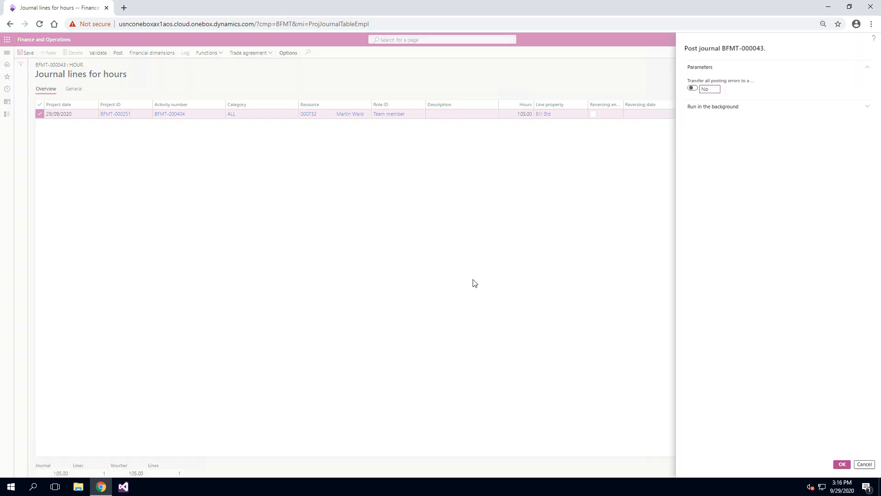
left_click(842, 464)
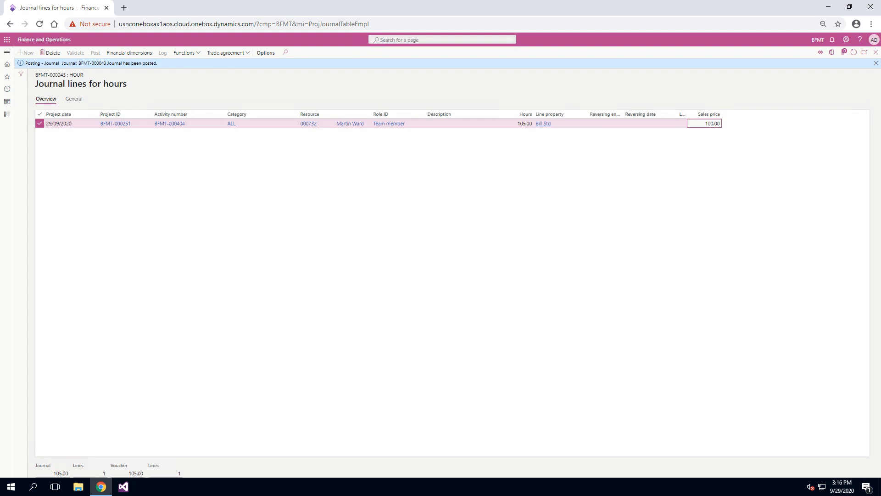
left_click(875, 53)
left_click(875, 54)
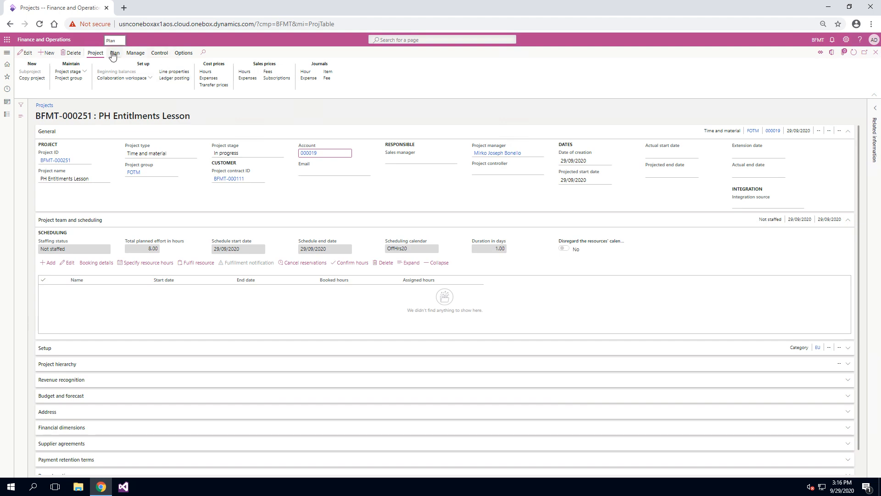
Create an invoice proposal for project BFMT-000251, including its 105-hour Hour journal transaction
left_click(135, 53)
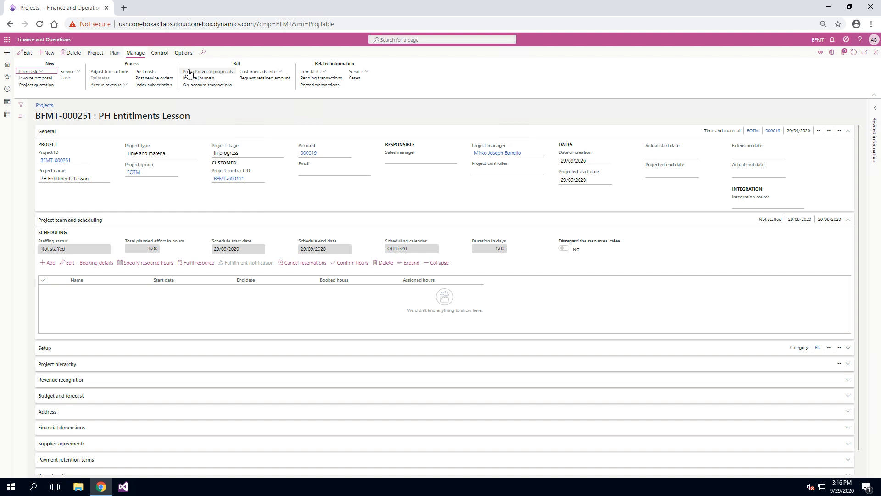
left_click(21, 54)
left_click(25, 63)
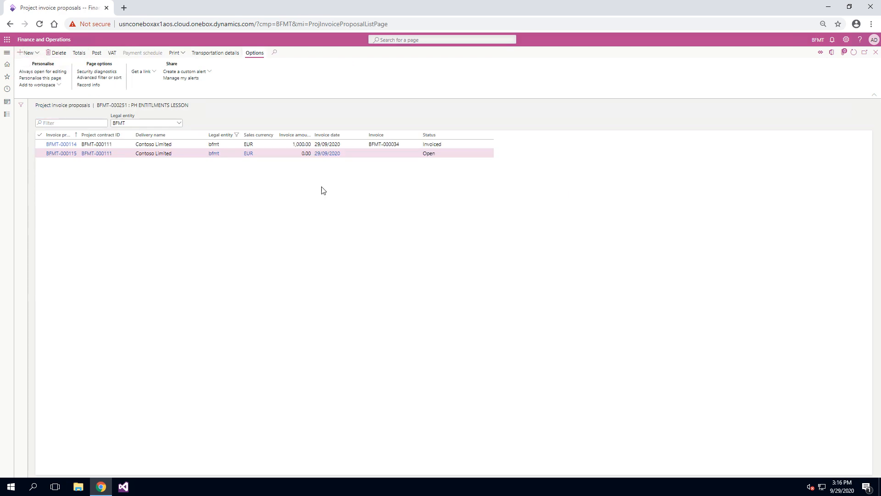
left_click(329, 96)
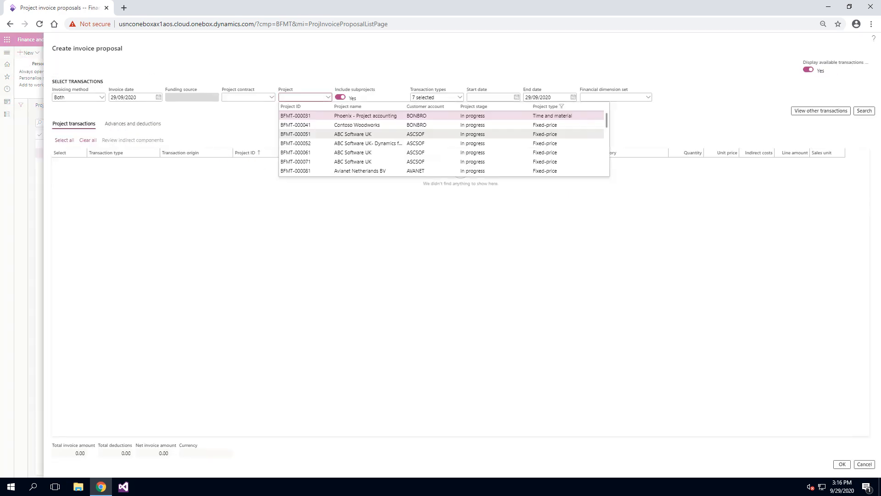
left_click(295, 171)
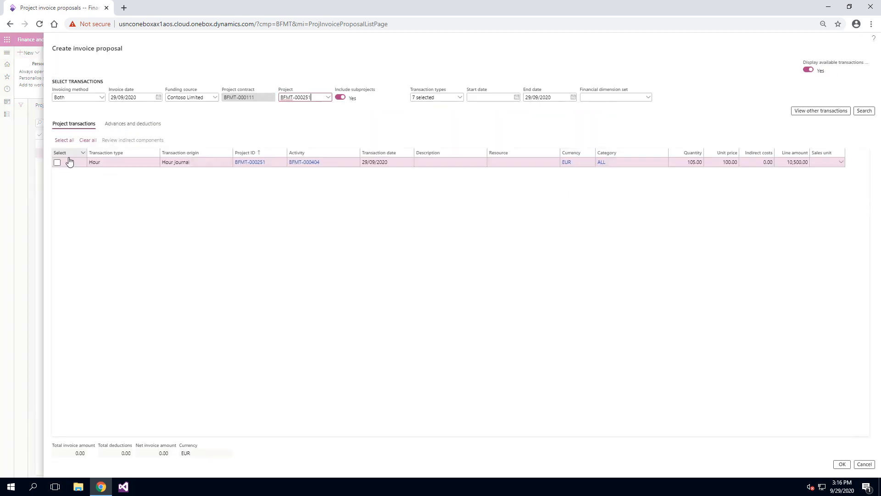
left_click(67, 140)
left_click(687, 162)
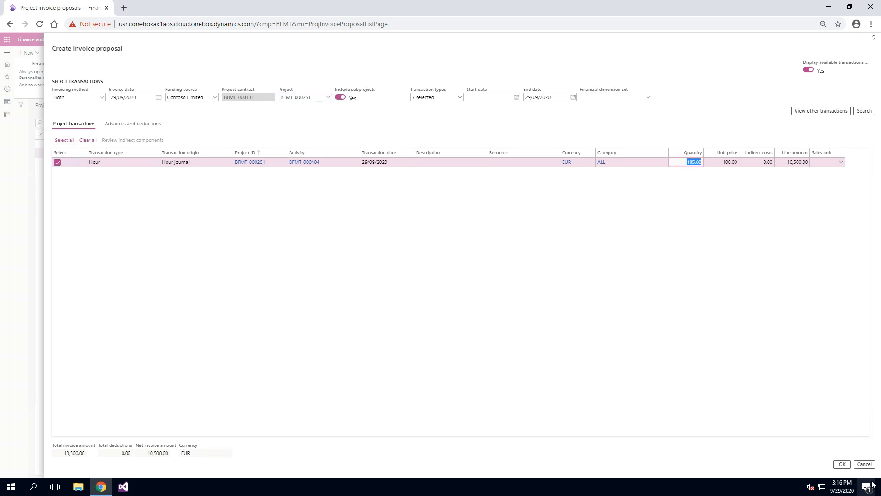
left_click(849, 467)
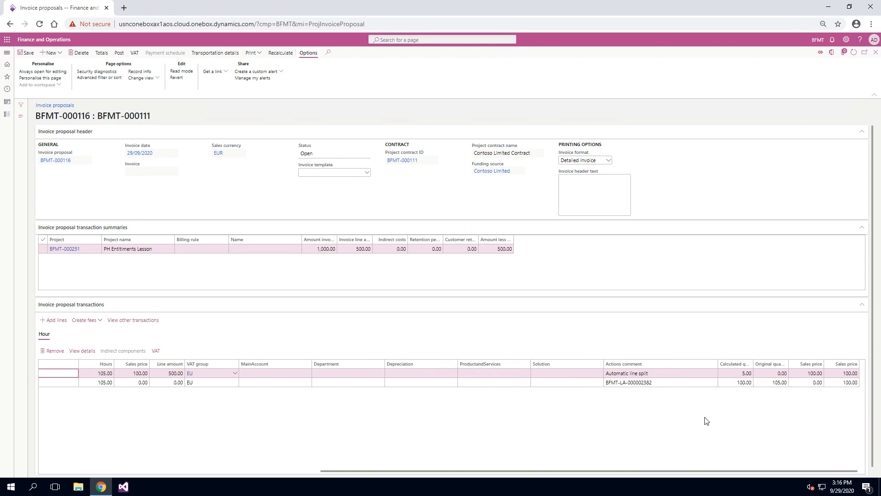
Examine the calculated quantities and sales prices of the automatic line split and the entitlement line in the new proposal
left_click(748, 383)
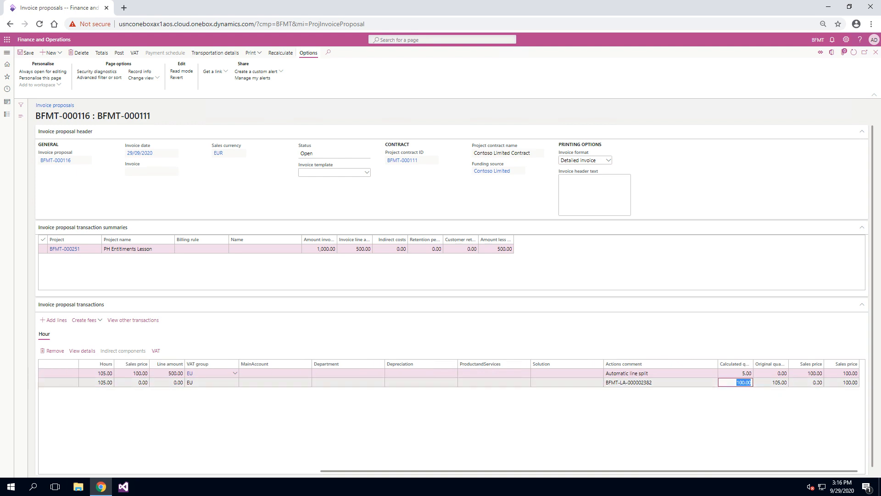
left_click(811, 385)
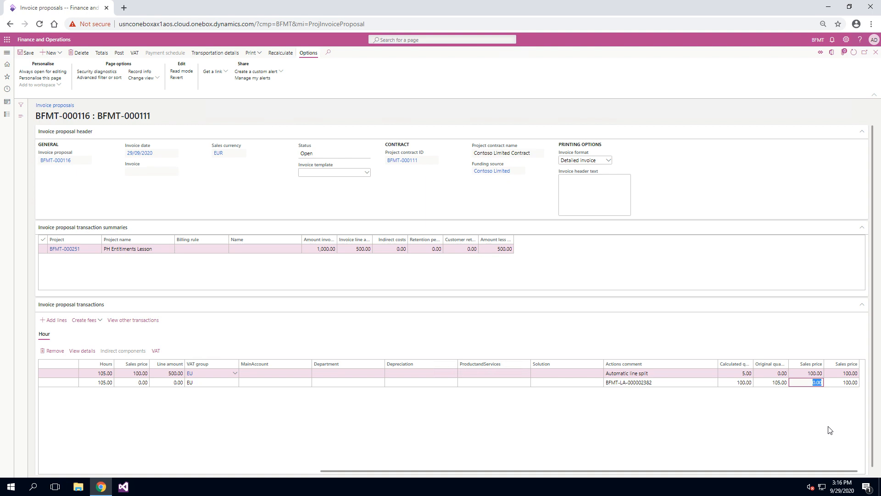
left_click(739, 373)
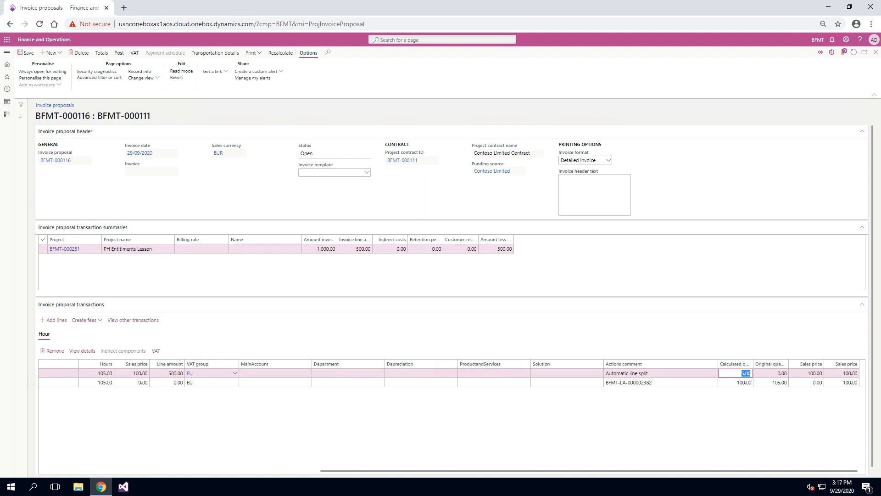
left_click(819, 373)
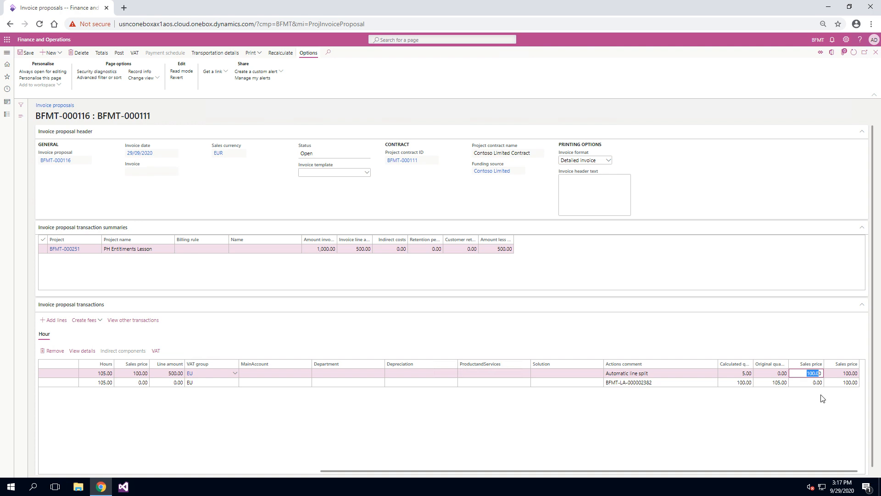
left_click(740, 383)
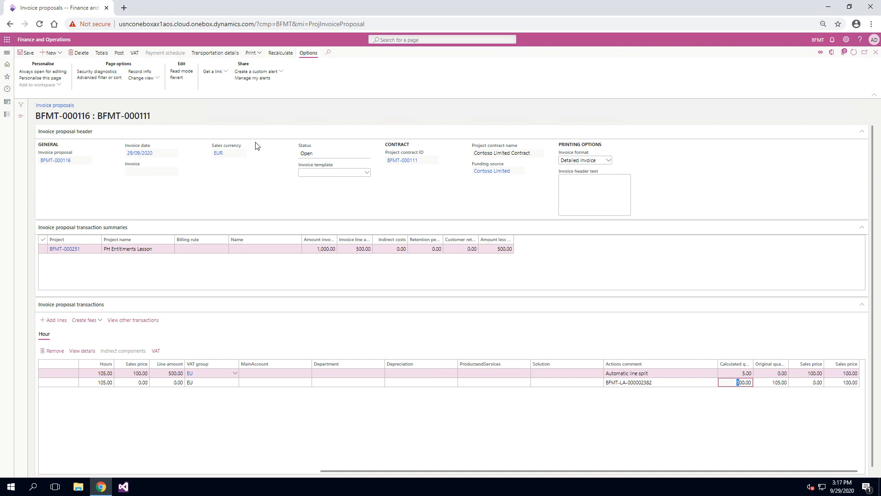
Try to post the invoice proposal and read the posting message details
left_click(115, 54)
left_click(820, 465)
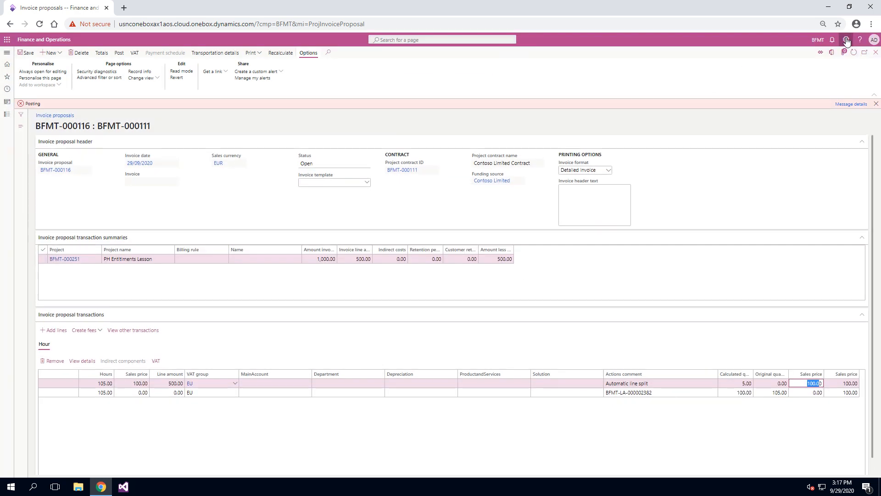
left_click(851, 104)
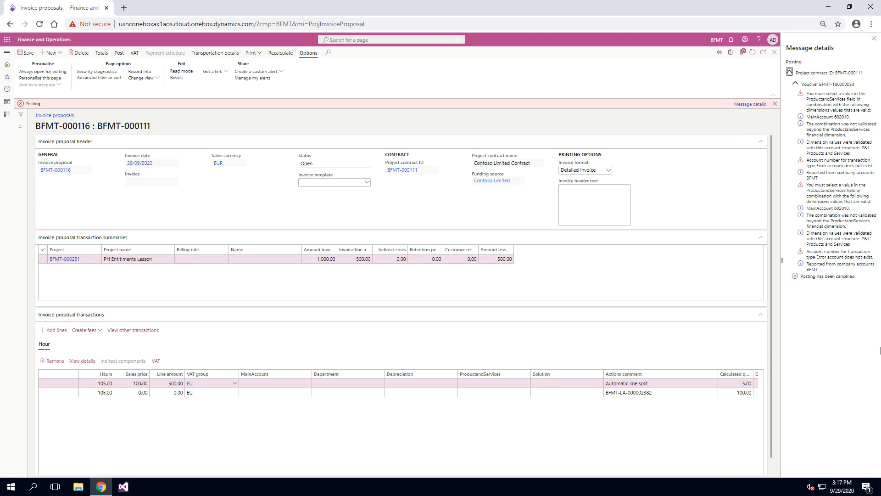
left_click(873, 38)
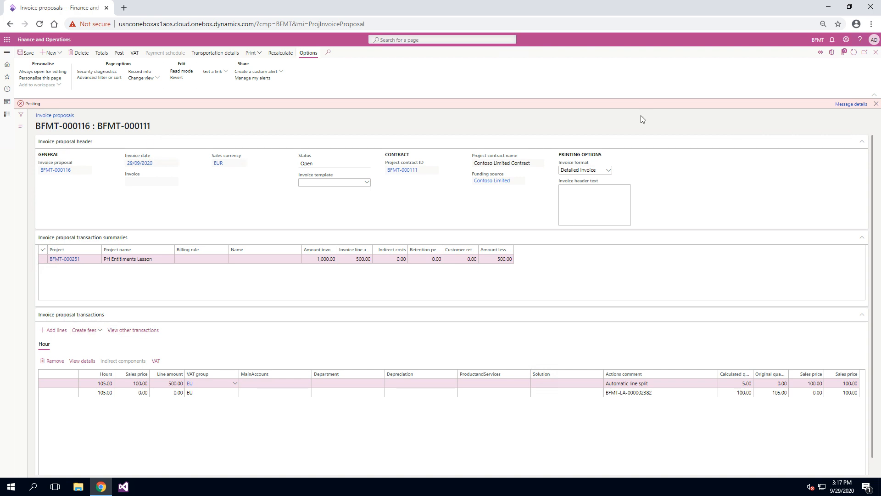
Dismiss the posting message and close the invoice proposal pages to return to the project
left_click(877, 104)
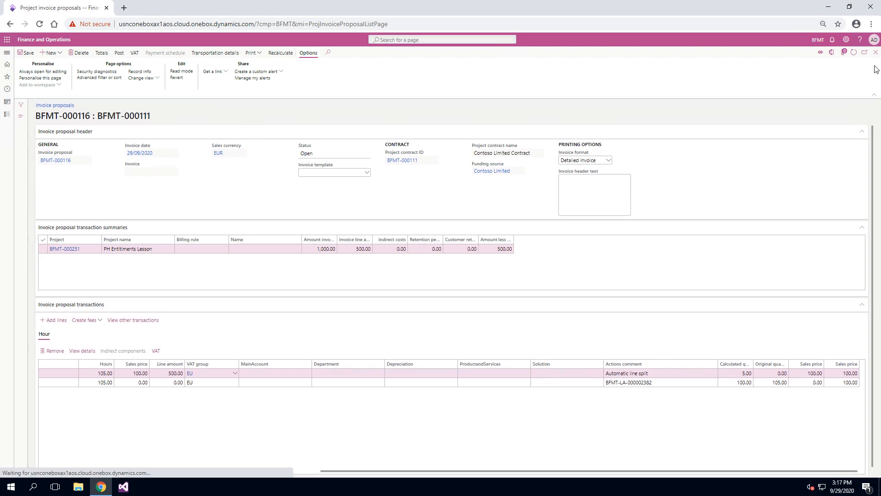
left_click(876, 52)
left_click(876, 53)
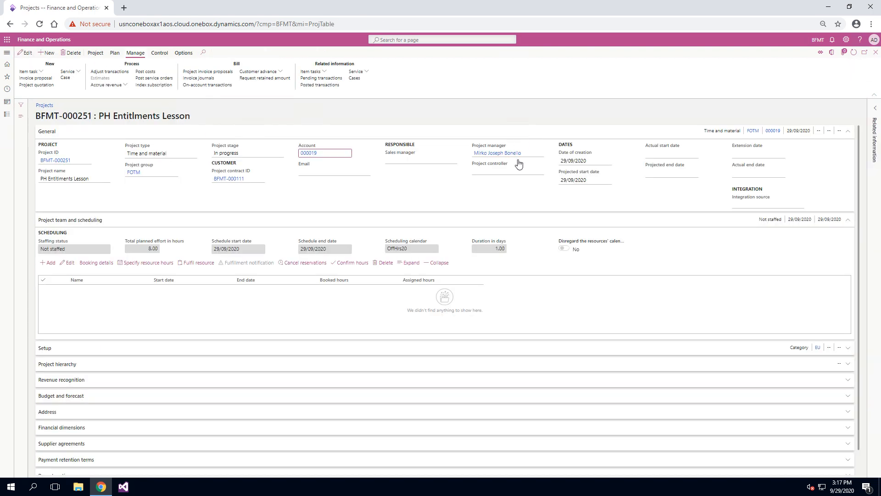
Create another Hour journal from the project and add a new line for hours
left_click(95, 52)
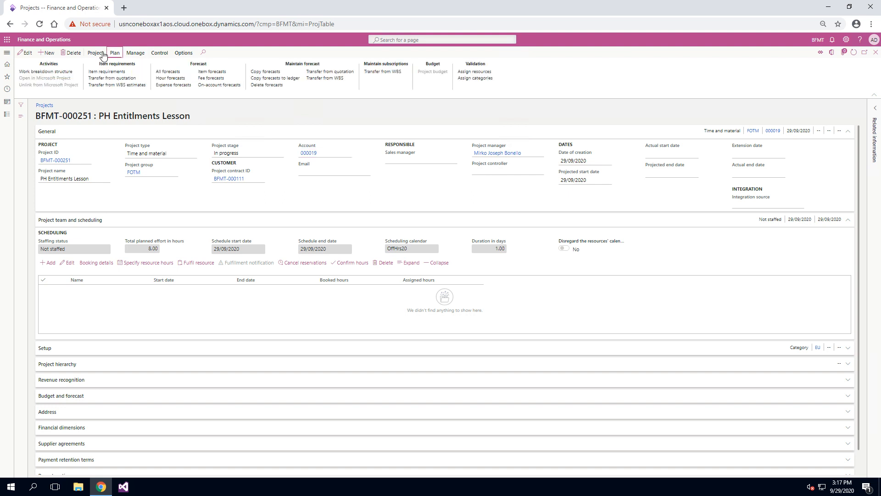
left_click(306, 72)
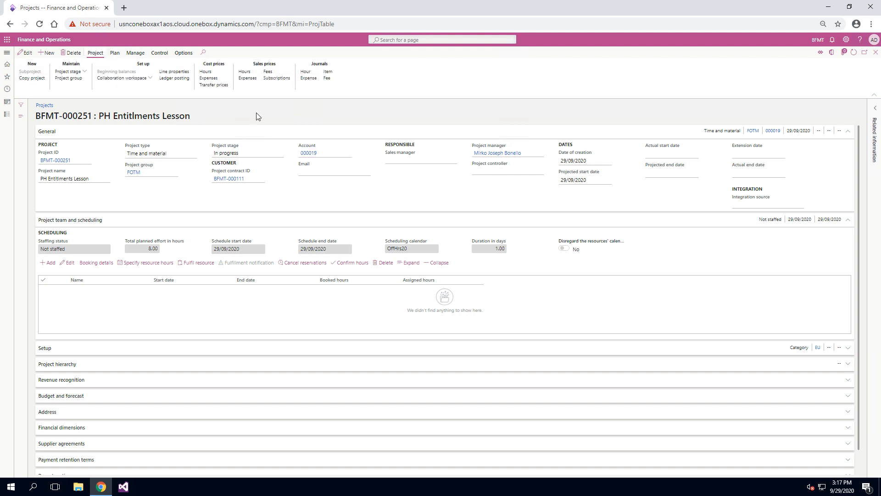
left_click(48, 53)
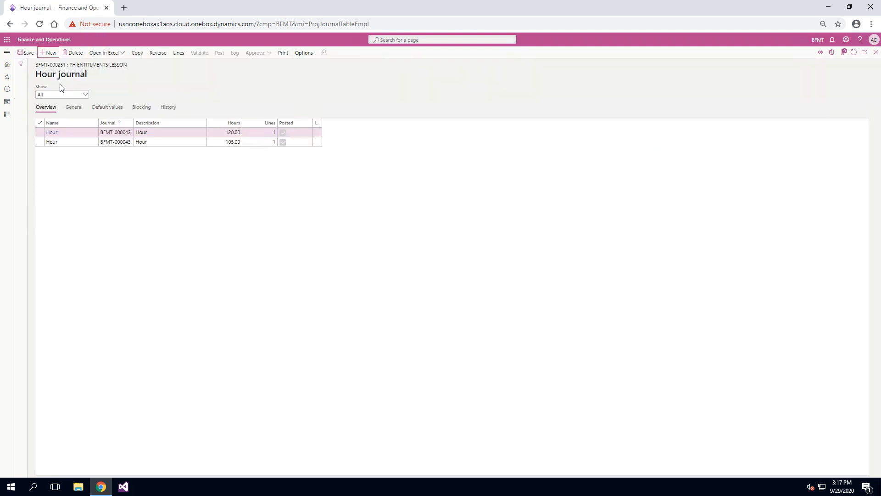
left_click(178, 53)
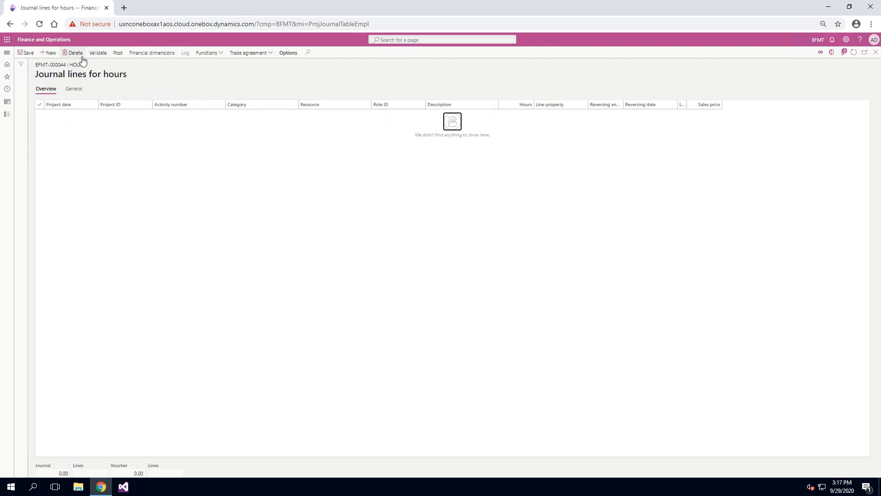
left_click(48, 53)
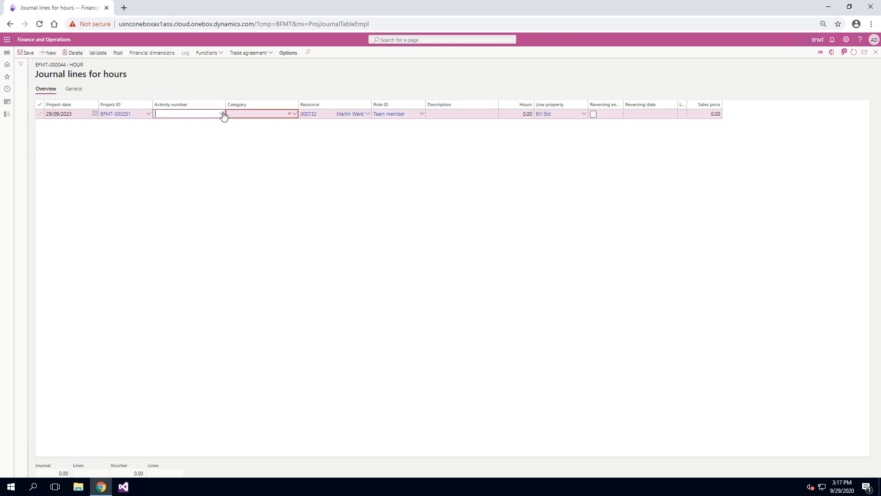
Assign the Deployment activity BFMT-000404 to the hour journal line and enter 105 hours
left_click(221, 114)
key("Down")
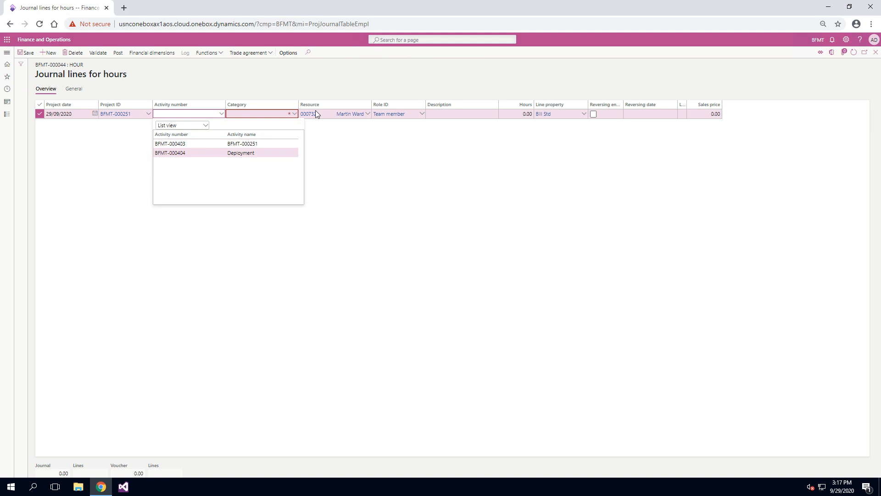
key("Return")
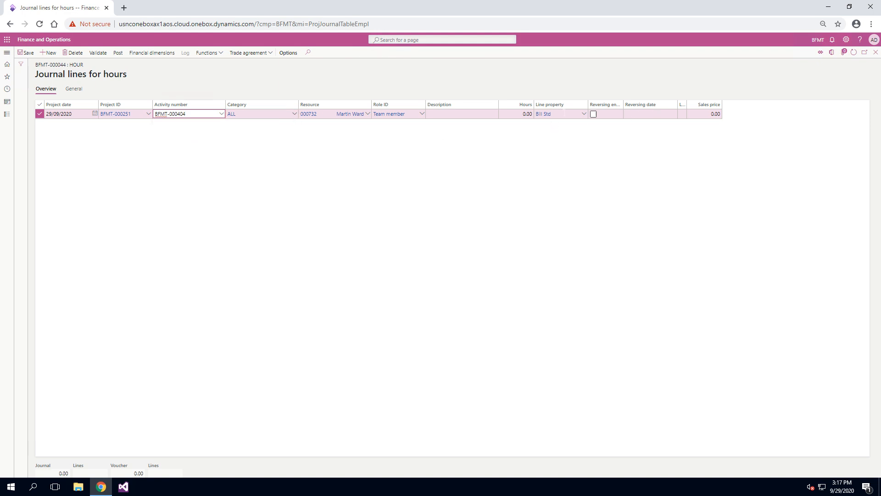
left_click_drag(521, 114, 543, 114)
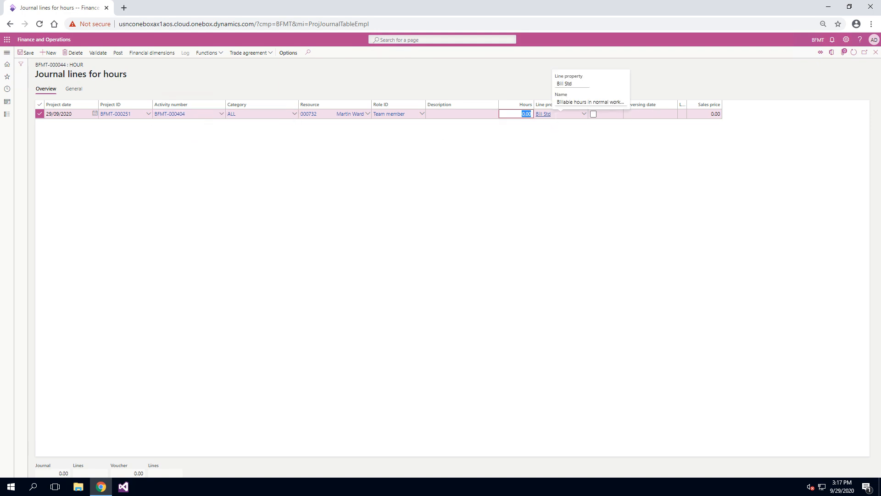
type("105")
key("Tab")
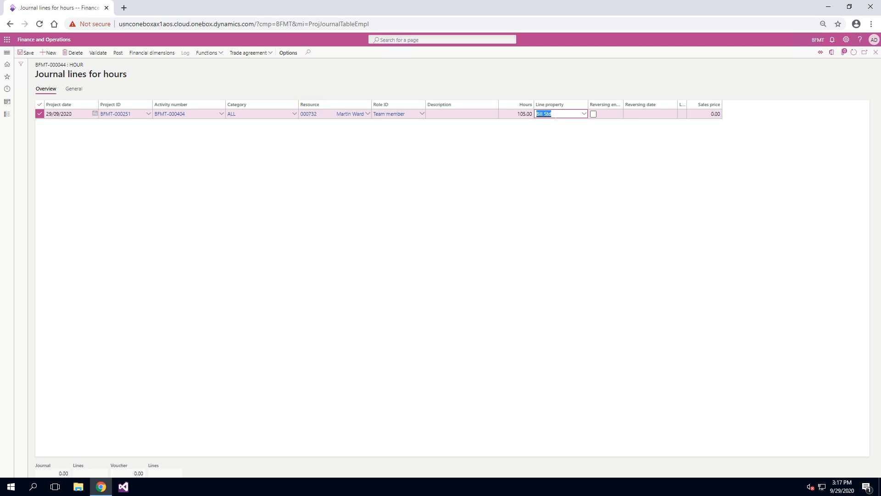
Set the sales price of the hour journal line to 100.00
key("Tab")
key("Tab")
key("Tab")
type("1")
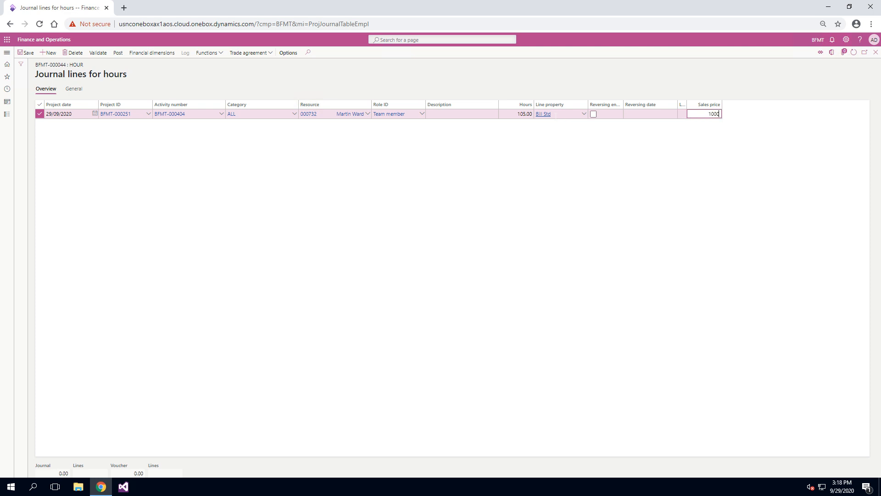
type("000")
type(".00")
Assign the line's financial dimensions: Department Administration, ProductandServices CS DevOps and Solution Microsoft Azure
left_click(152, 51)
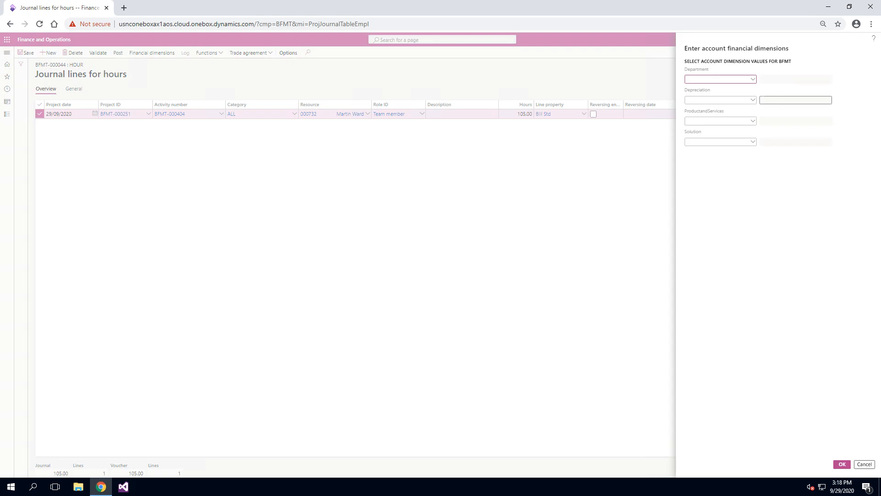
left_click(753, 80)
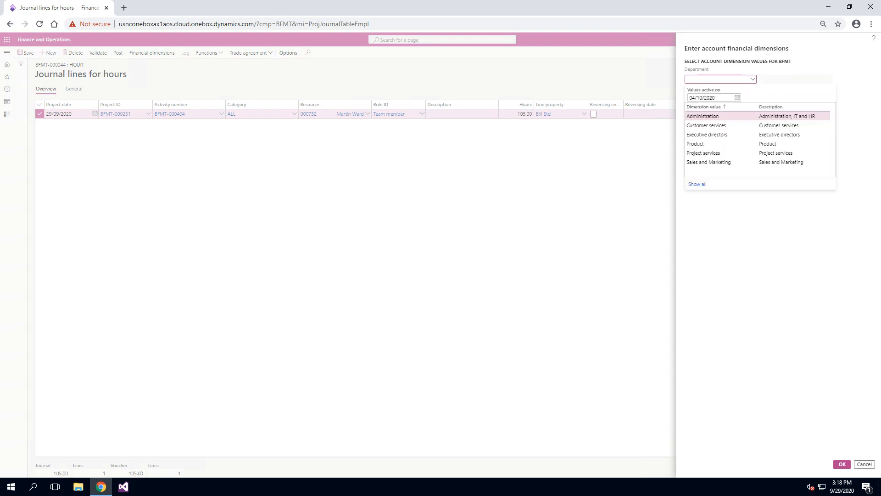
left_click(719, 115)
left_click(752, 122)
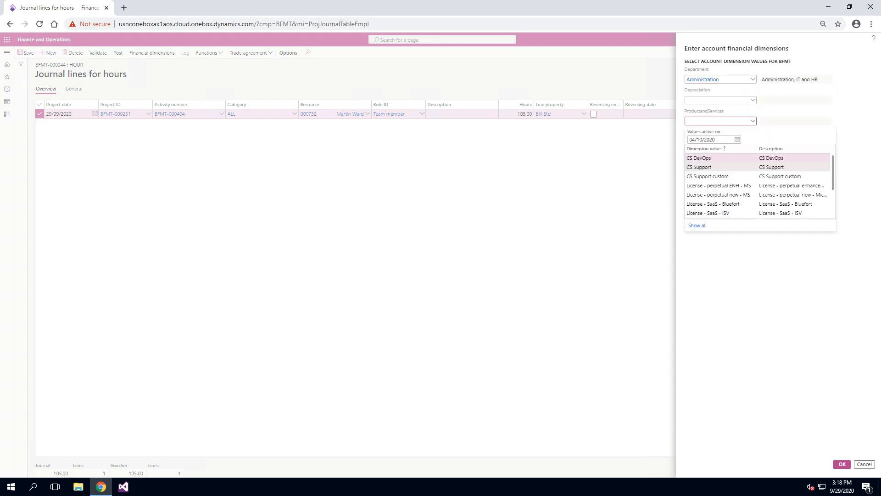
left_click(715, 157)
left_click(753, 141)
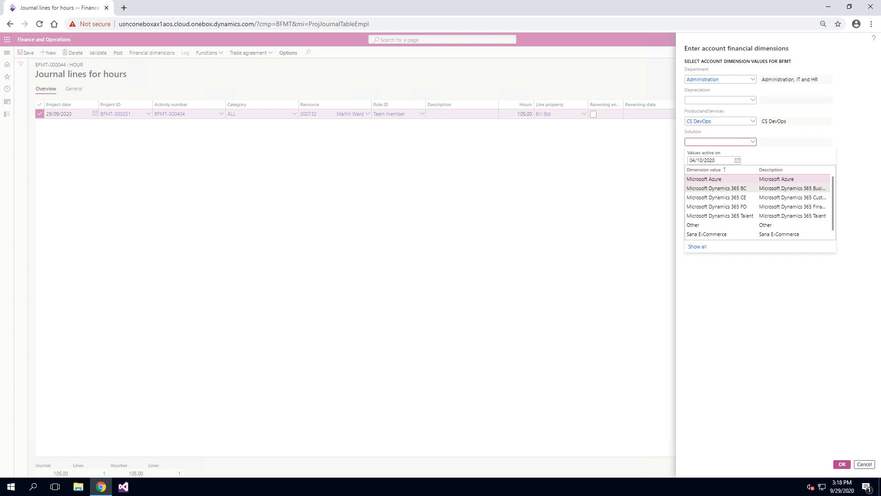
left_click(722, 202)
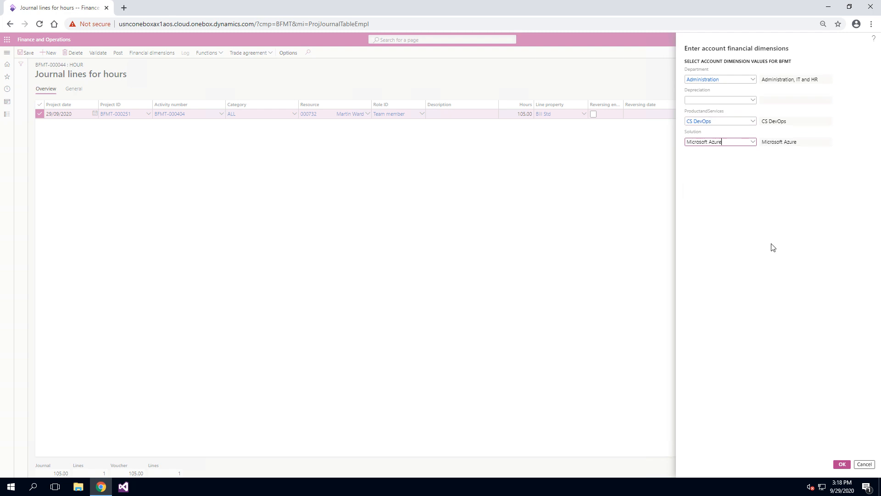
left_click(842, 463)
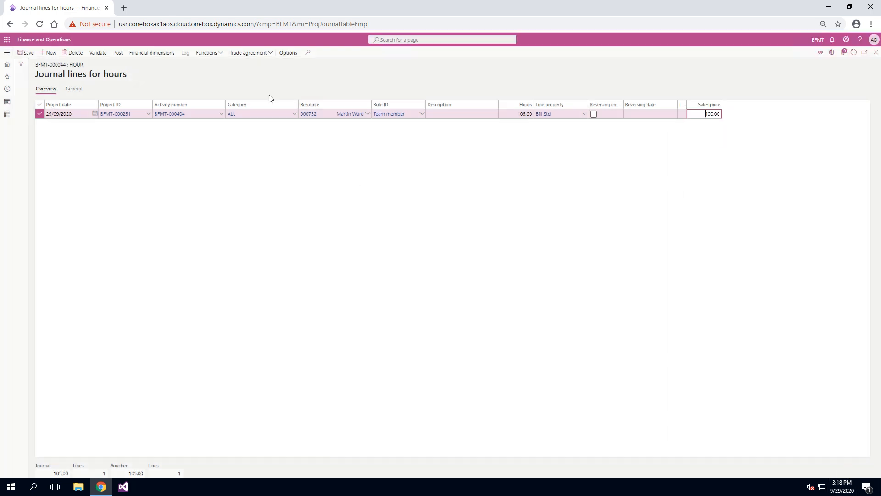
Post the hour journal and close the journal pages to return to the project
left_click(118, 52)
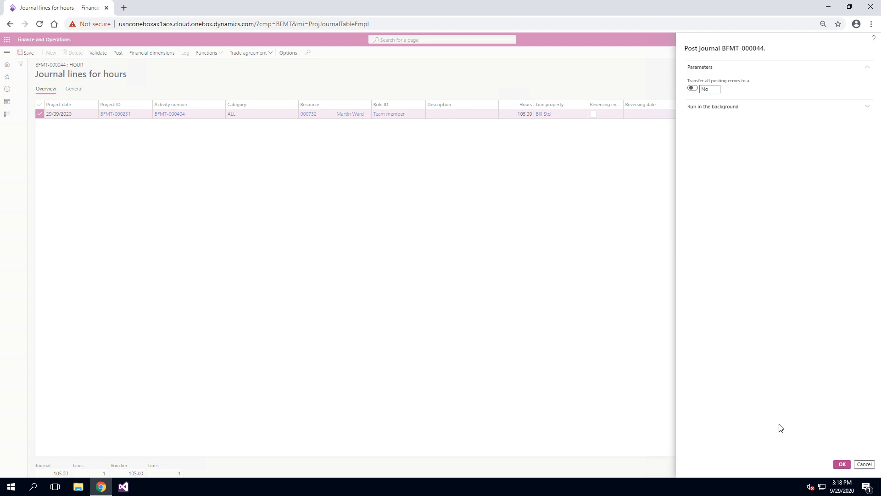
left_click(842, 464)
left_click(876, 64)
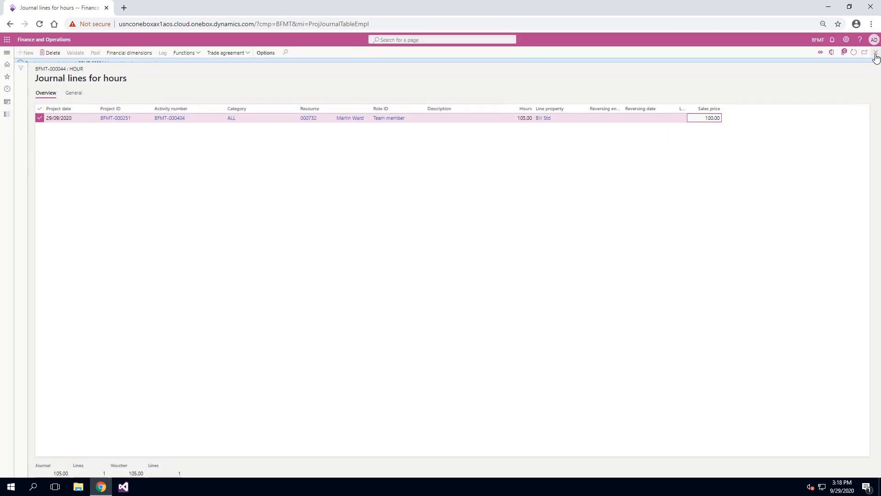
left_click(875, 53)
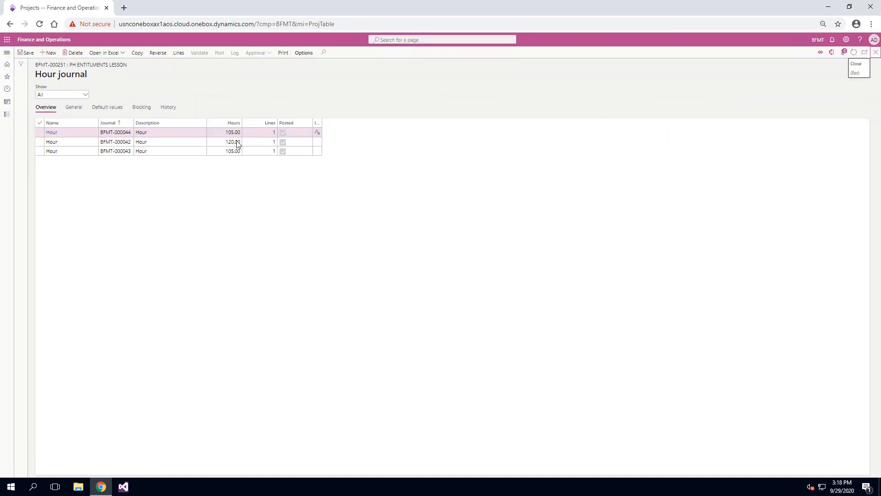
left_click(877, 57)
Open the project's invoice proposals and start a new invoice proposal
left_click(115, 53)
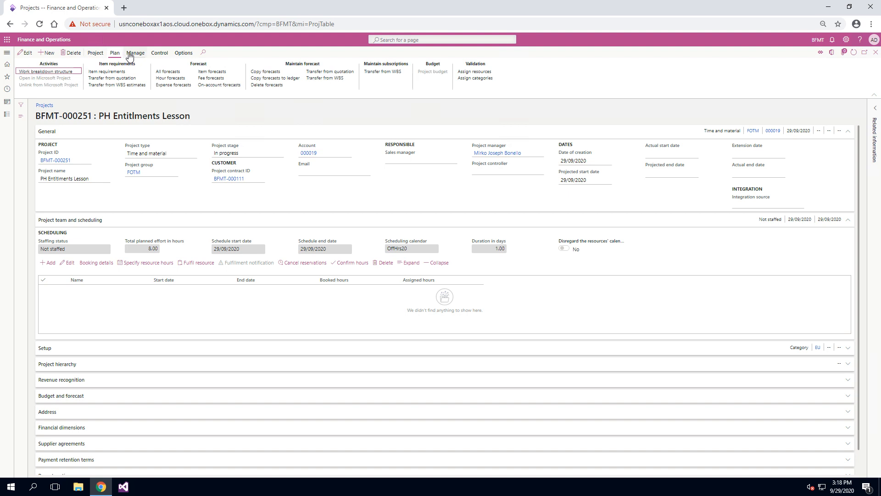
left_click(135, 53)
left_click(213, 71)
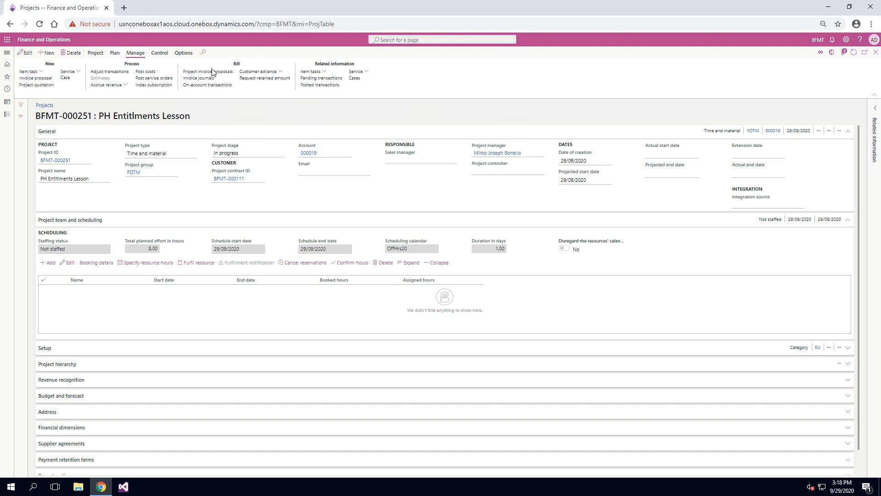
left_click(28, 53)
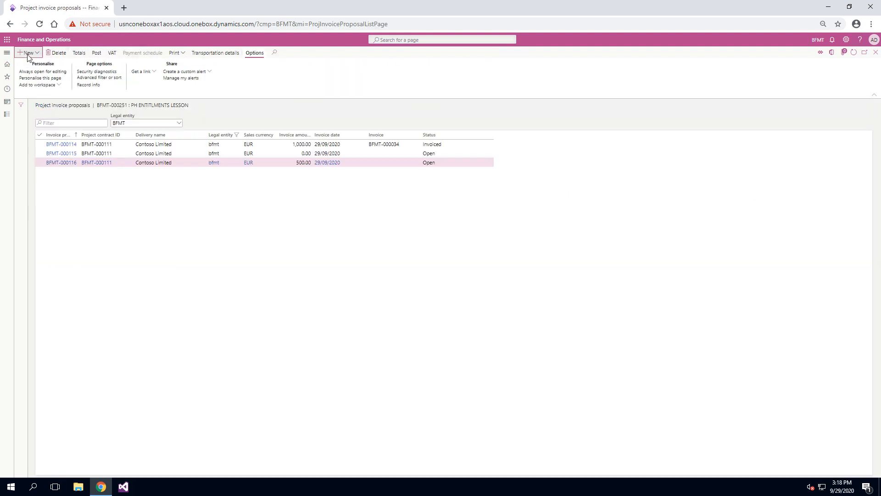
left_click(36, 71)
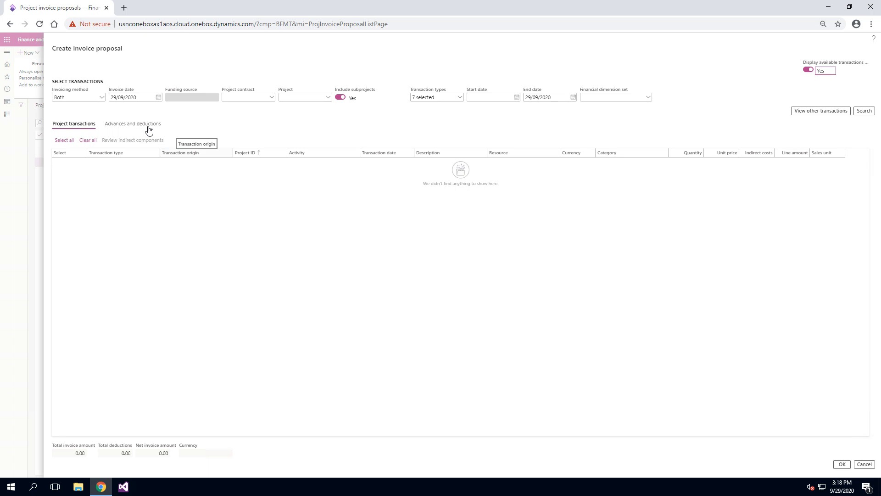
Create the invoice proposal for project BFMT-000251 PH Entitlments Lesson, including its 105-hour journal transaction
left_click(327, 97)
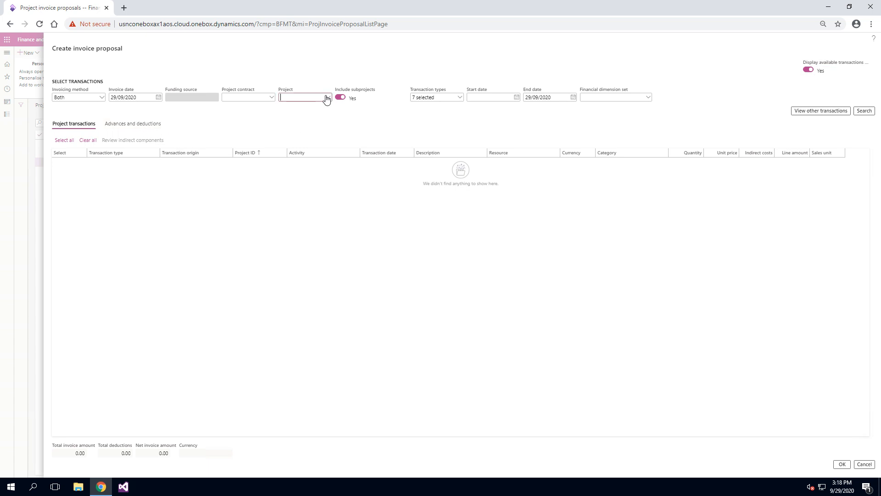
scroll(441, 147, "down", 3)
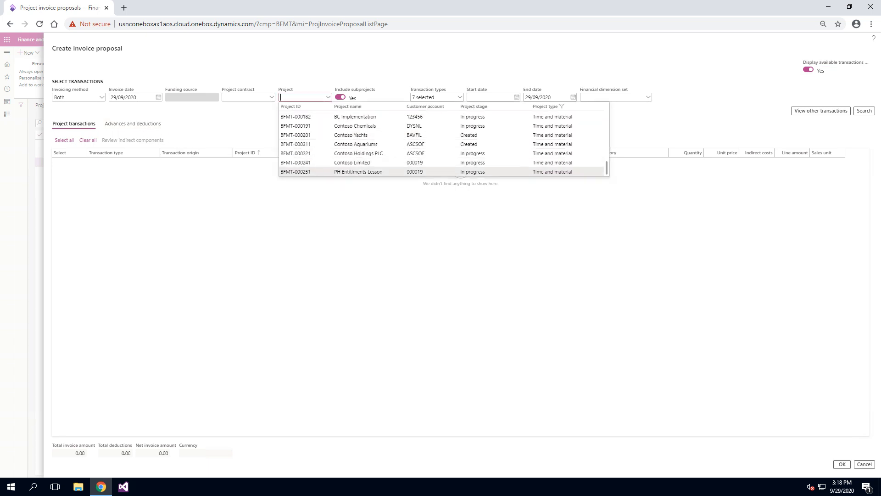
left_click(440, 171)
left_click(57, 162)
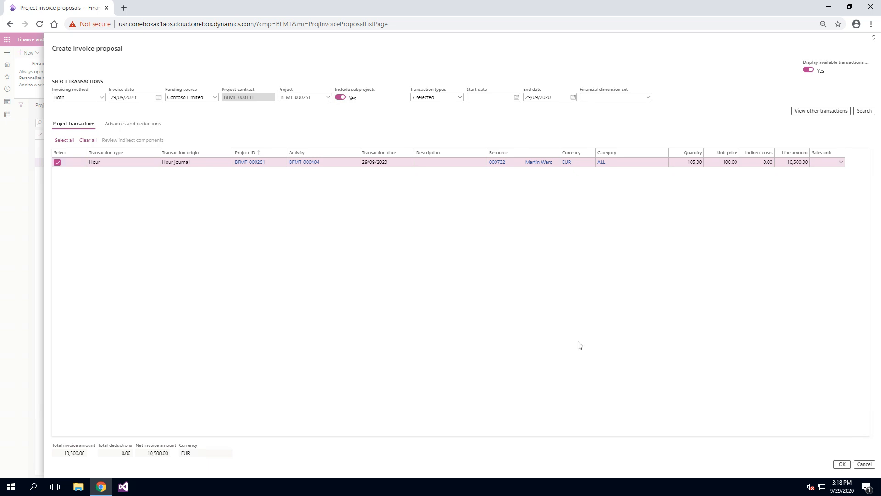
Check the quantities and prices of the new proposal's hour lines, and post the invoice proposal without printing
scroll(612, 416, "right", 9)
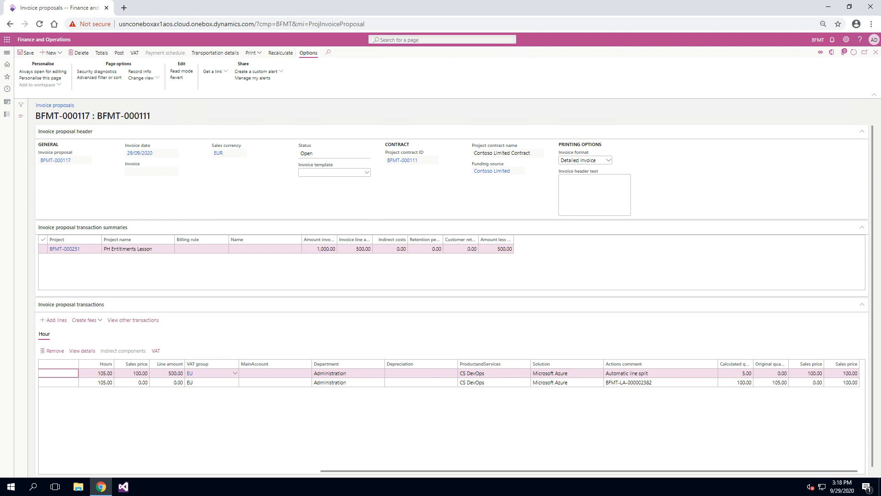
scroll(636, 415, "left", 9)
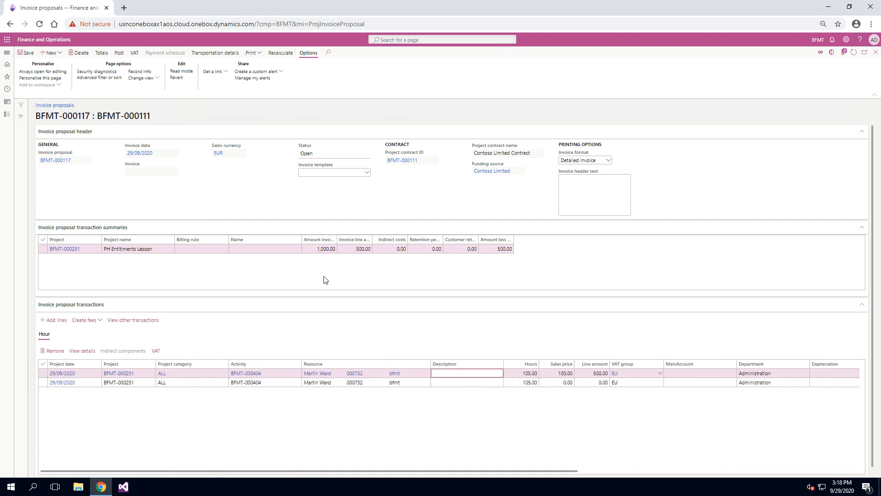
scroll(351, 431, "right", 9)
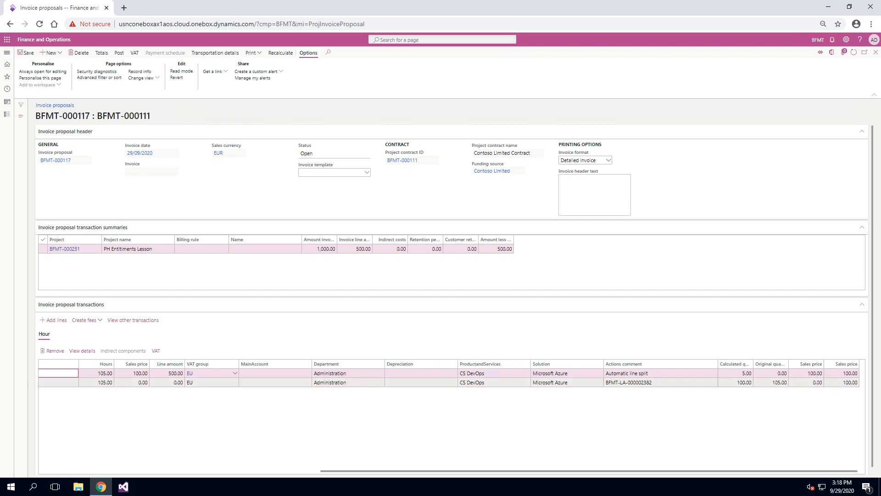
left_click(119, 53)
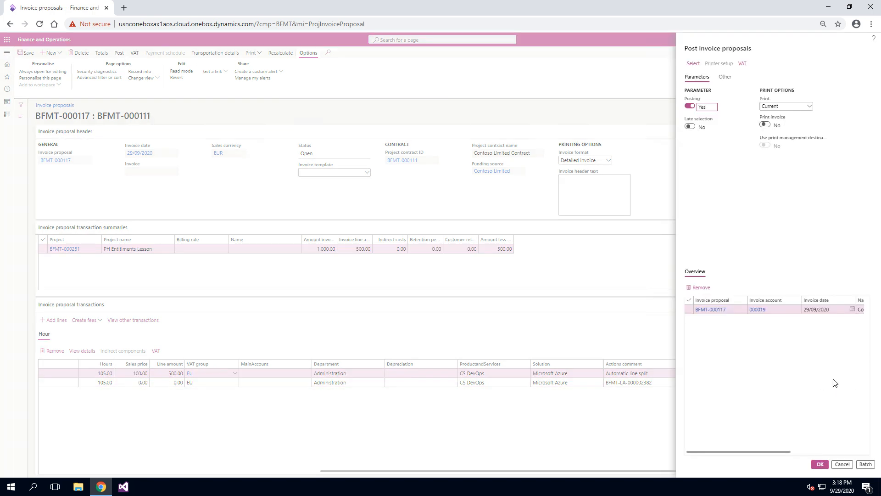
left_click(820, 464)
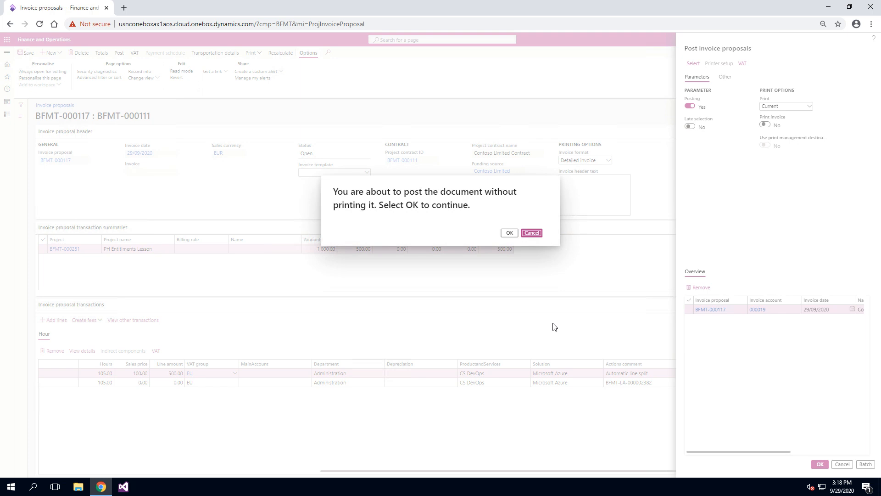
left_click(509, 233)
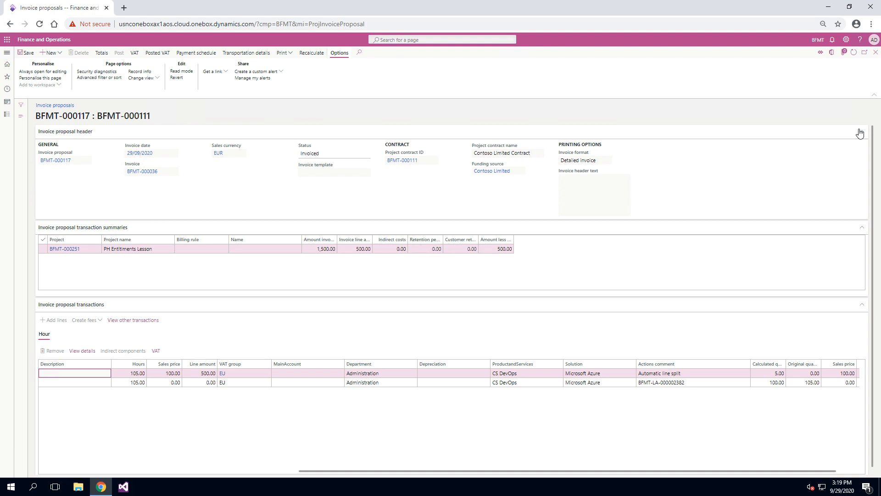
Close the invoice proposal and project pages to return to the dashboard
left_click(876, 53)
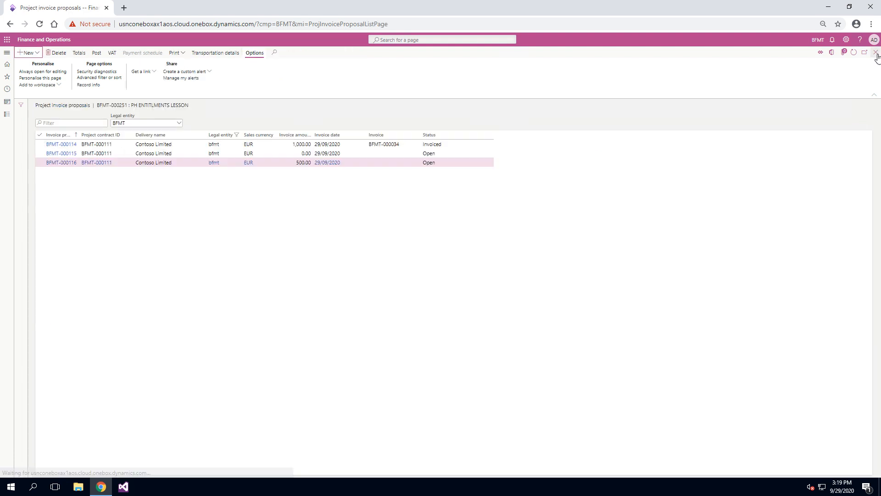
left_click(875, 53)
left_click(877, 54)
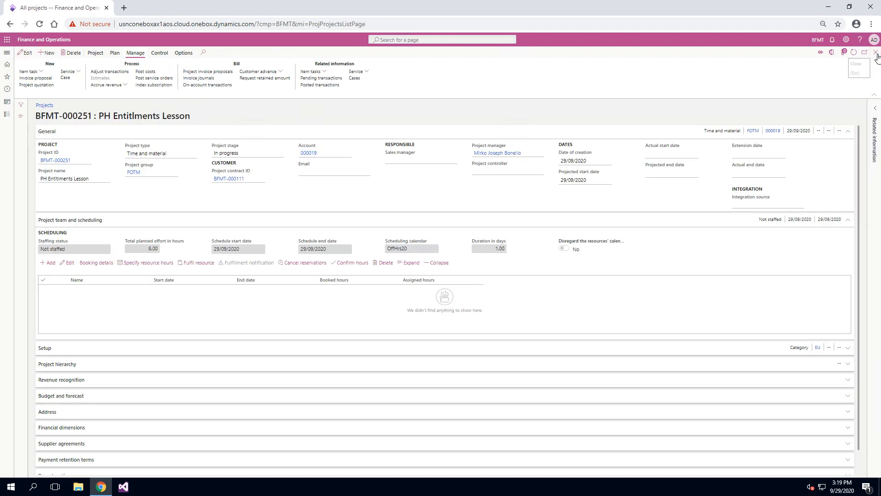
left_click(876, 53)
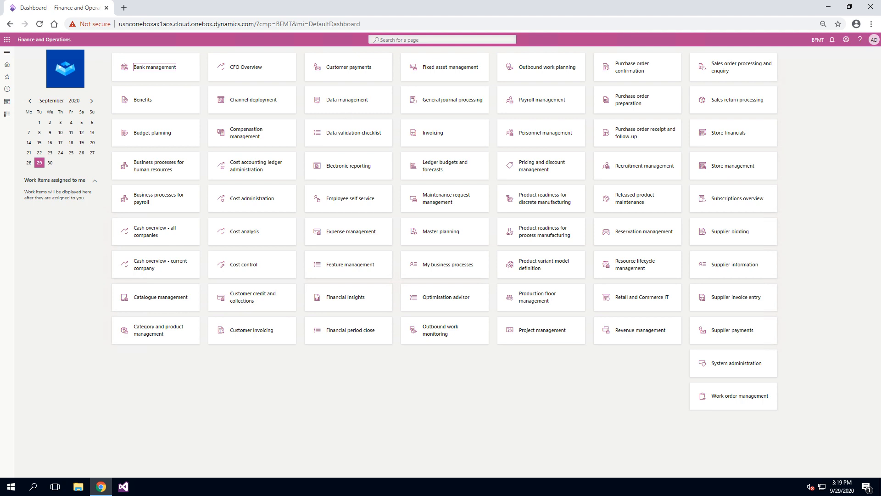
Reopen project BFMT-000251 PH Entitlments Lesson from the Project management and accounting list of all projects
left_click(7, 52)
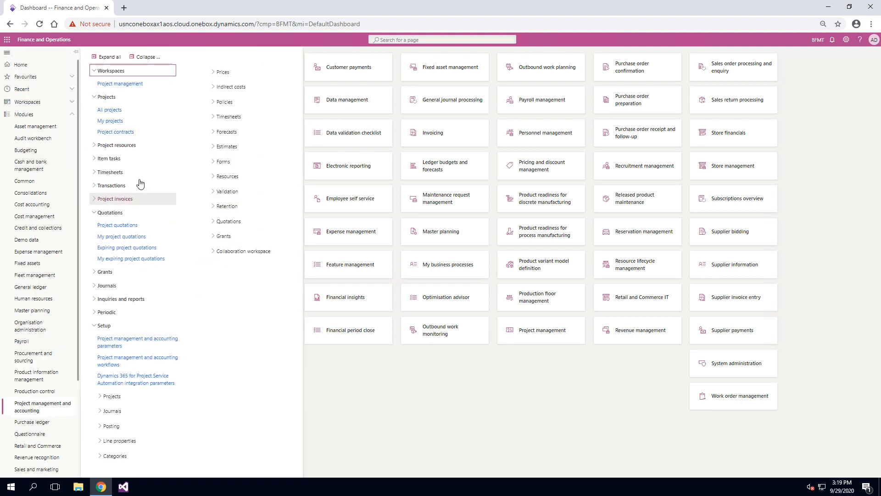
left_click(119, 112)
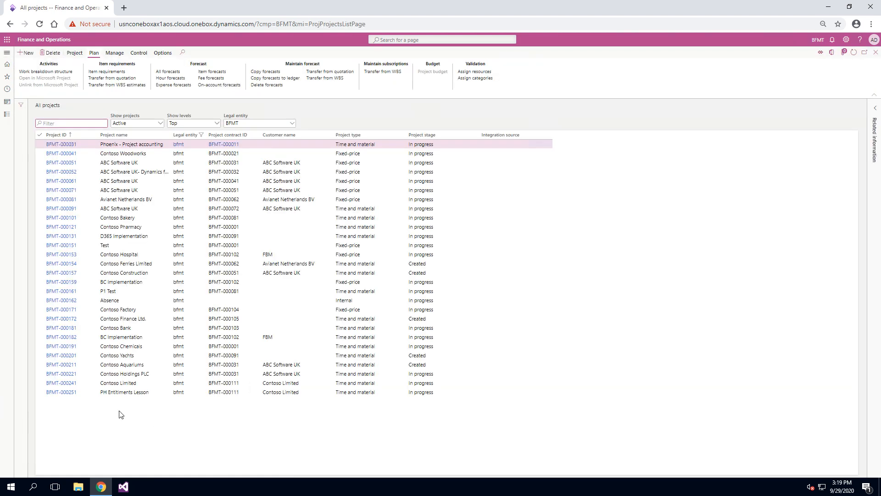
left_click(95, 393)
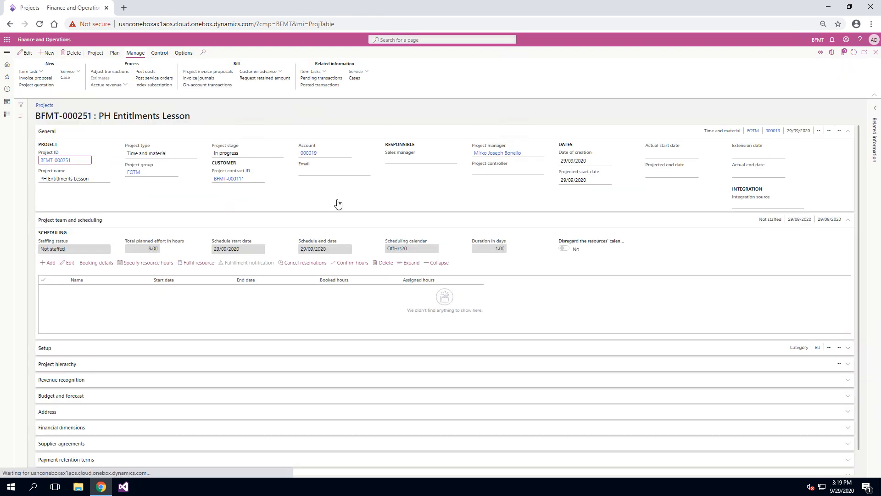
Open the project customer's subscription management cockpit and display the historical action messages of Support subscription plan BFMT-LG-000000587
left_click(309, 154)
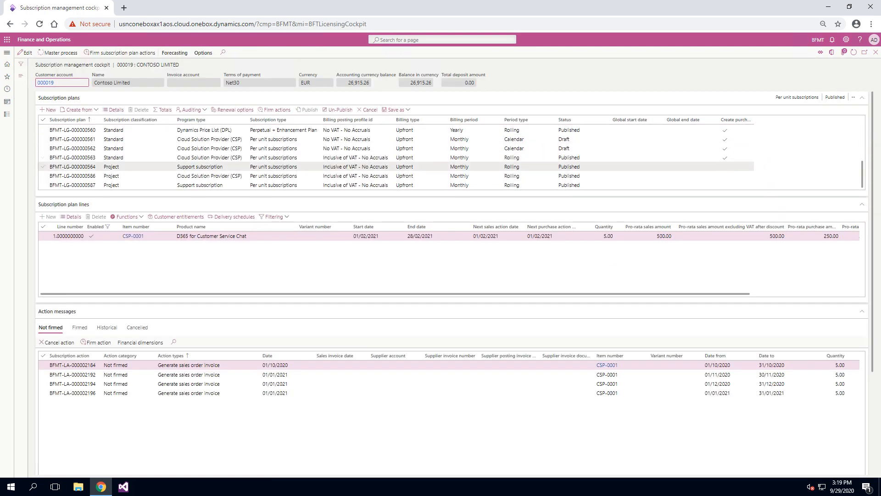
left_click(219, 185)
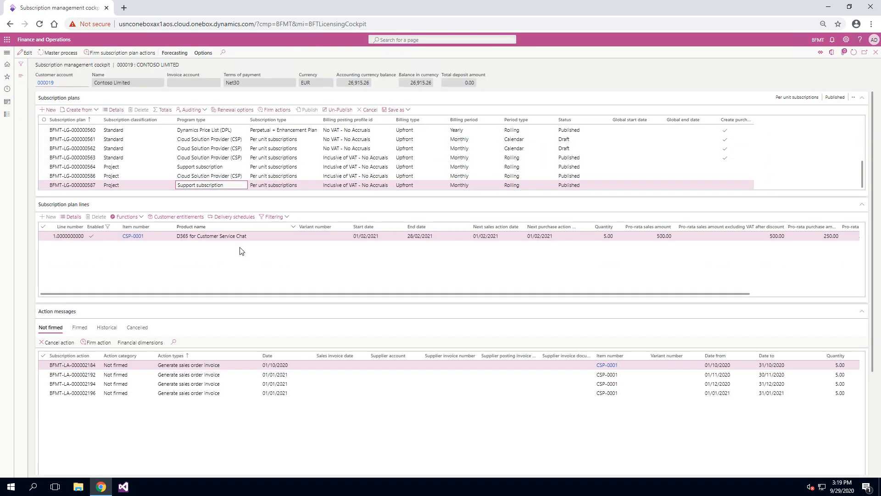
left_click(79, 329)
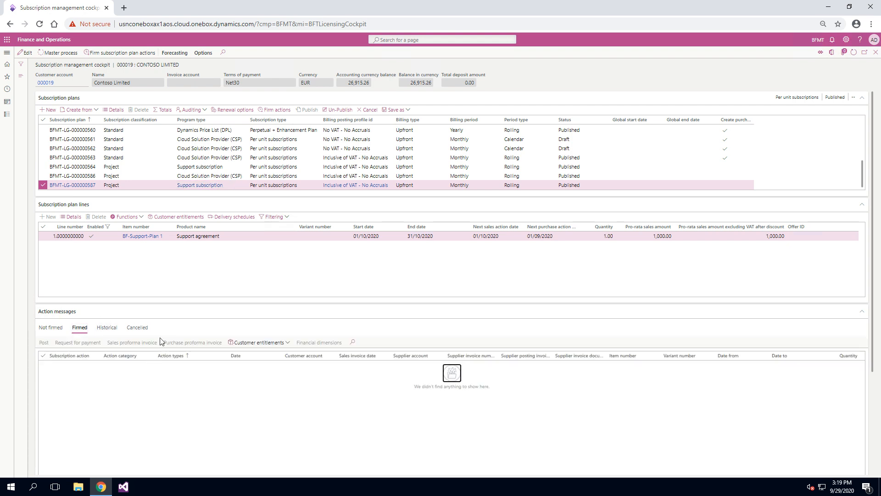
left_click(107, 327)
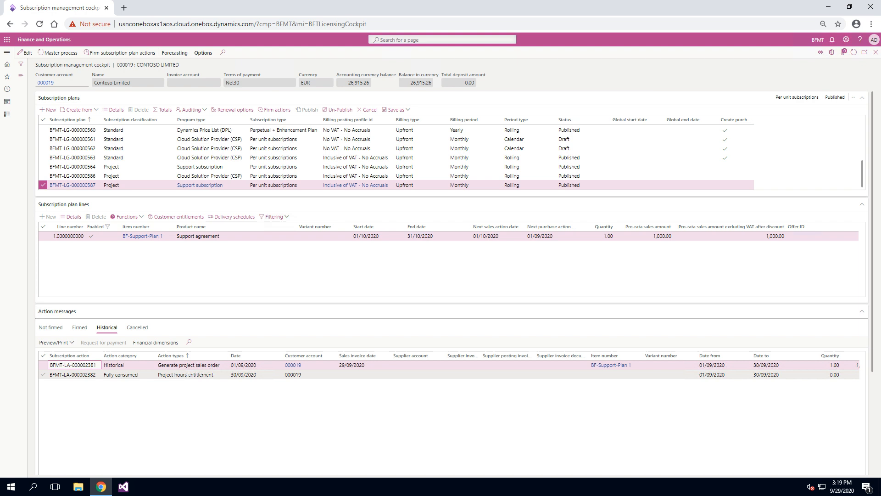
Examine the plan's firmed and historical action messages, checking the category and type of the project sales order and project hours entitlement actions
left_click(106, 374)
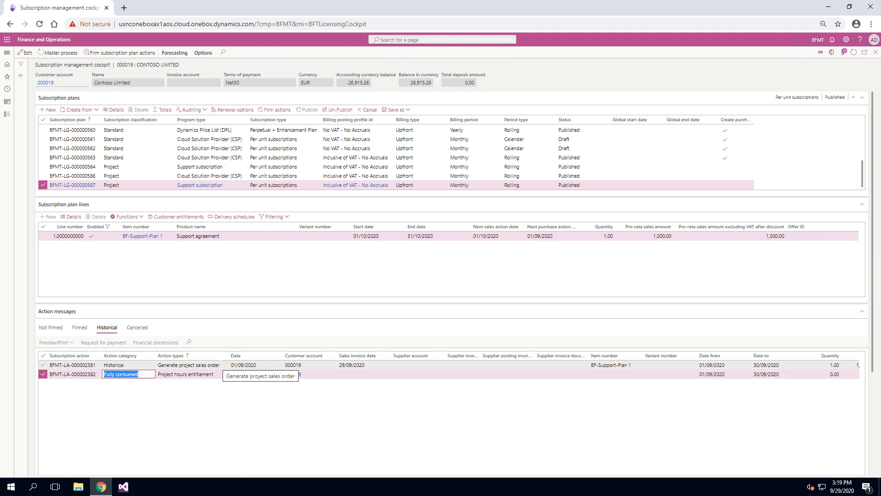
left_click(221, 364)
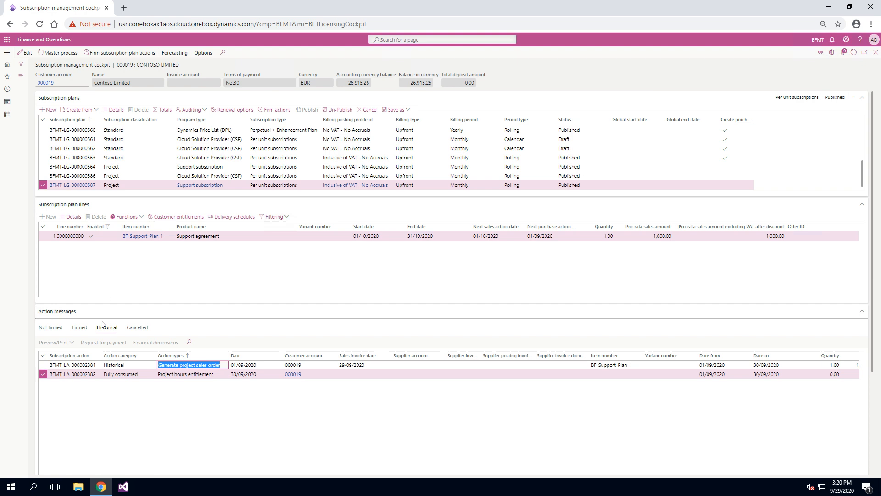
left_click(79, 327)
left_click(103, 327)
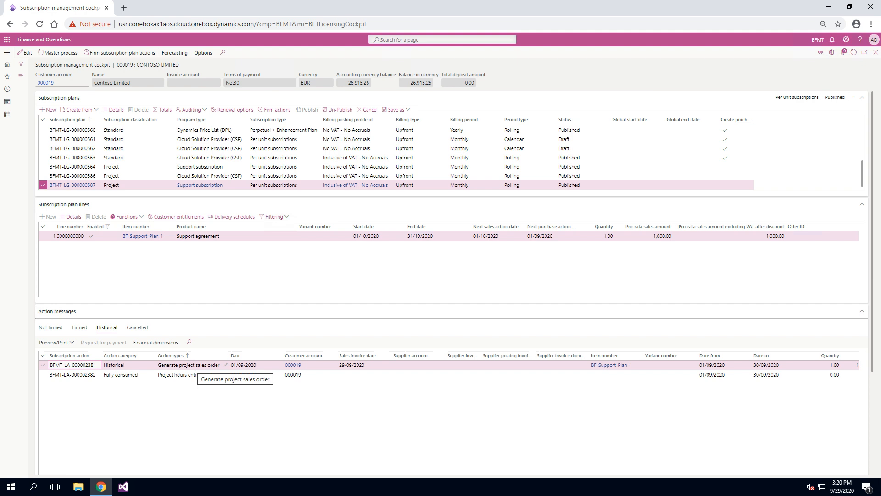
left_click(183, 374)
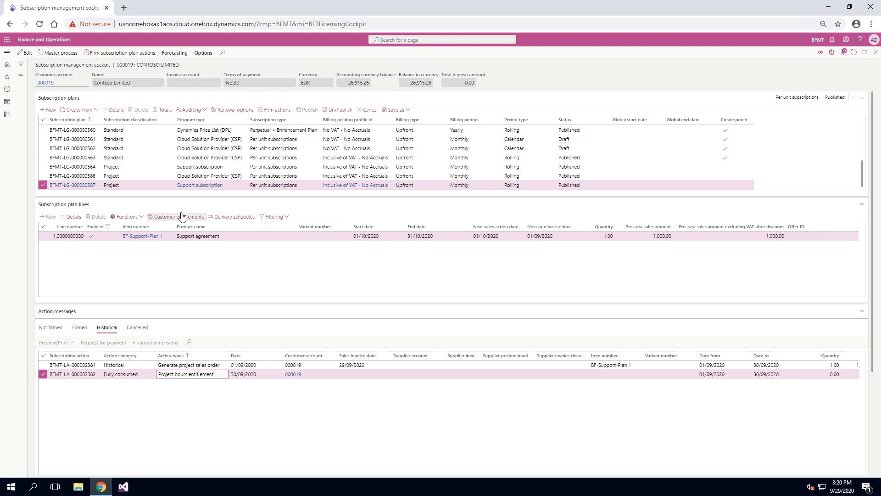
Check the hours value of the Sample entitlement on the Support agreement plan line, and return to the subscription cockpit
left_click(179, 235)
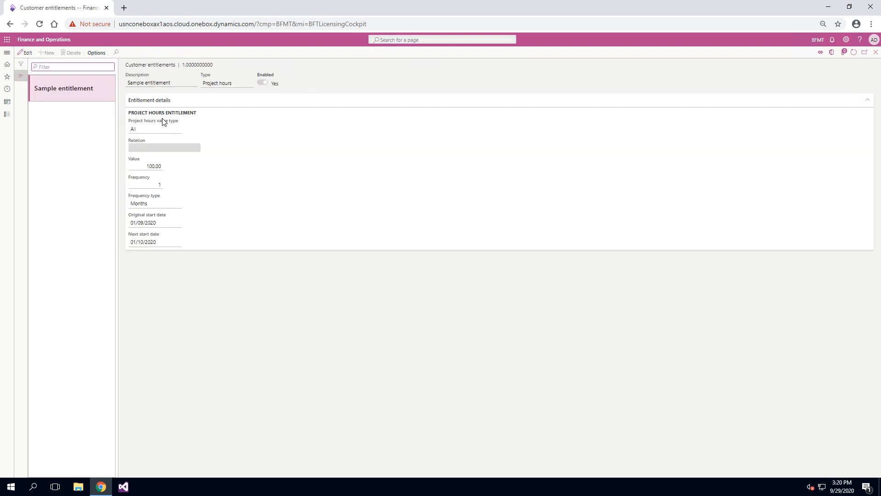
left_click(160, 168)
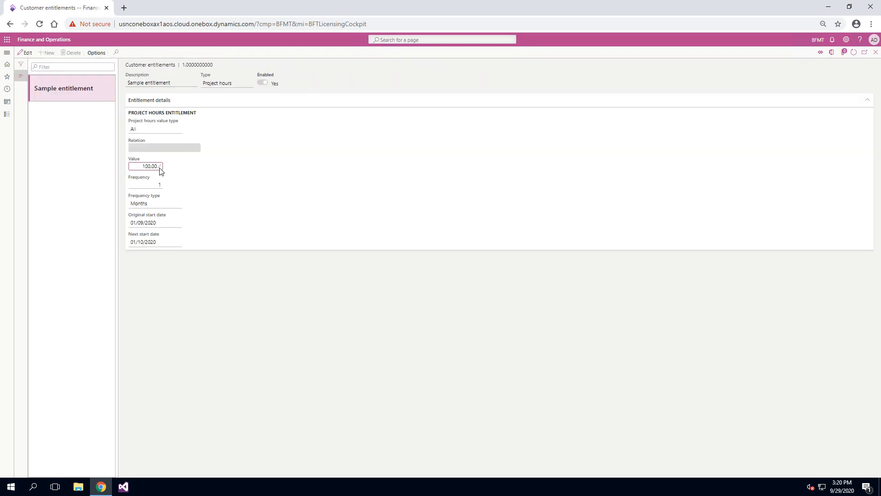
left_click(876, 52)
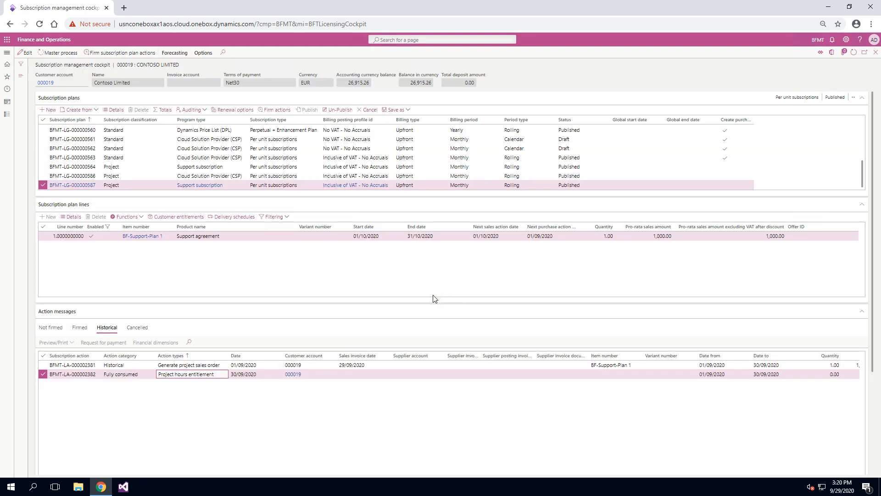